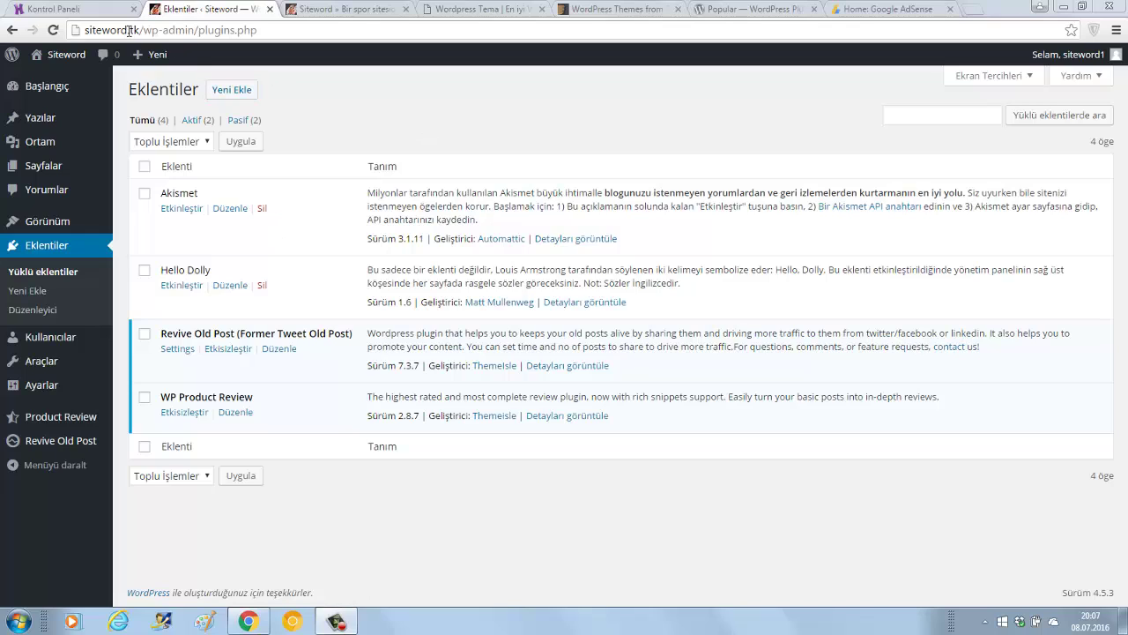
{"action": "left_click_drag", "start_coordinate": [128, 30], "coordinate": [222, 30]}
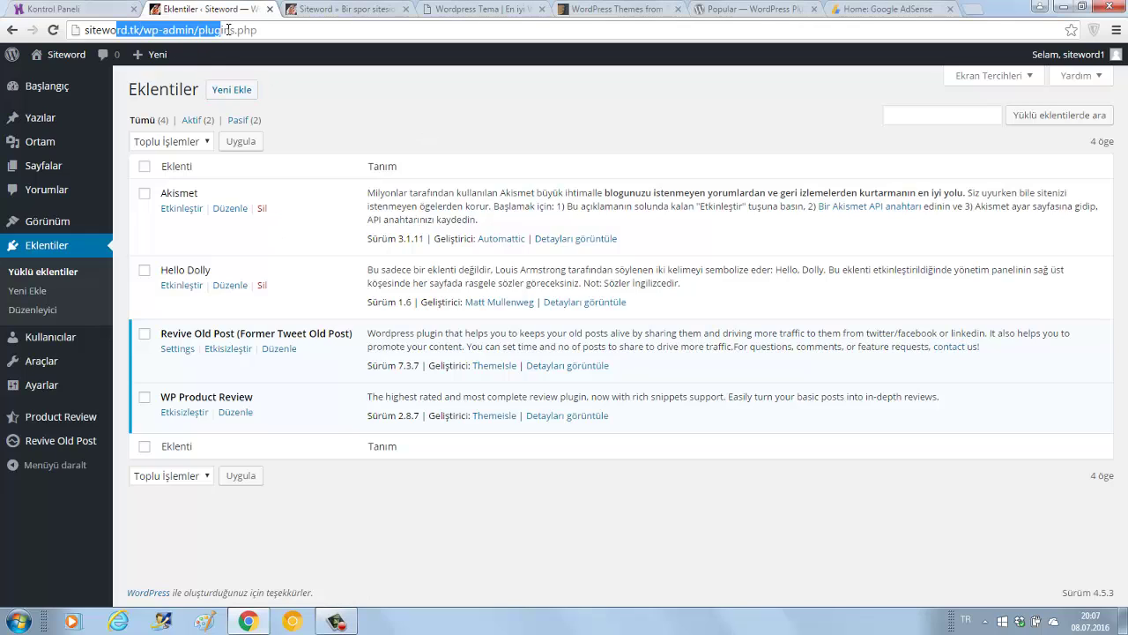
{"action": "left_click", "coordinate": [233, 30]}
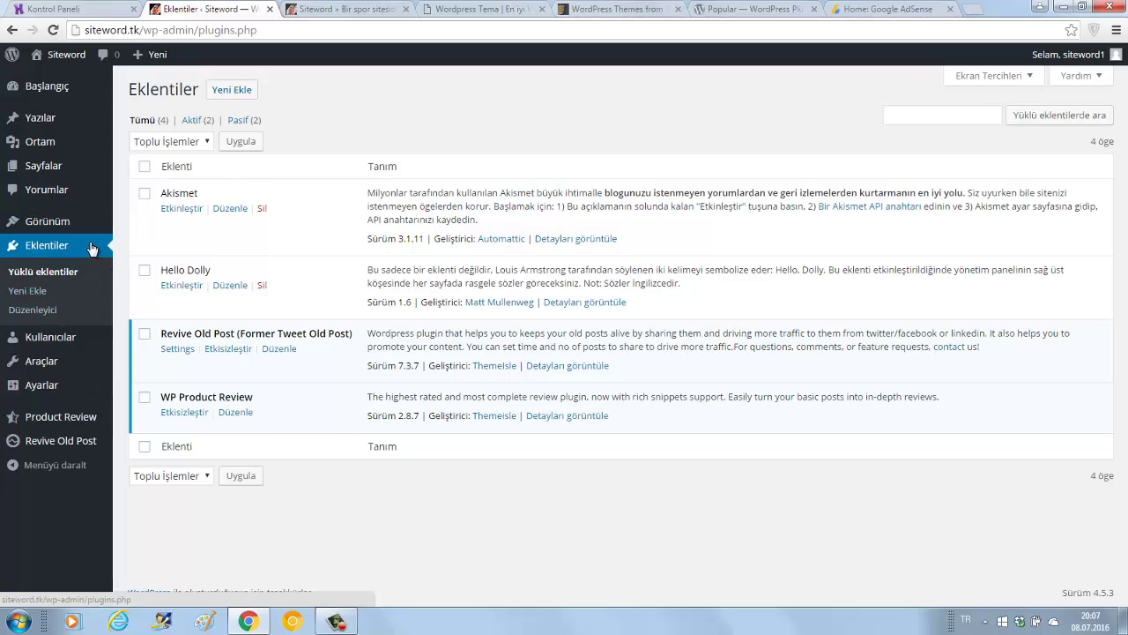
Step: Open the WordPress page for adding new plugins
{"action": "left_click", "coordinate": [58, 250]}
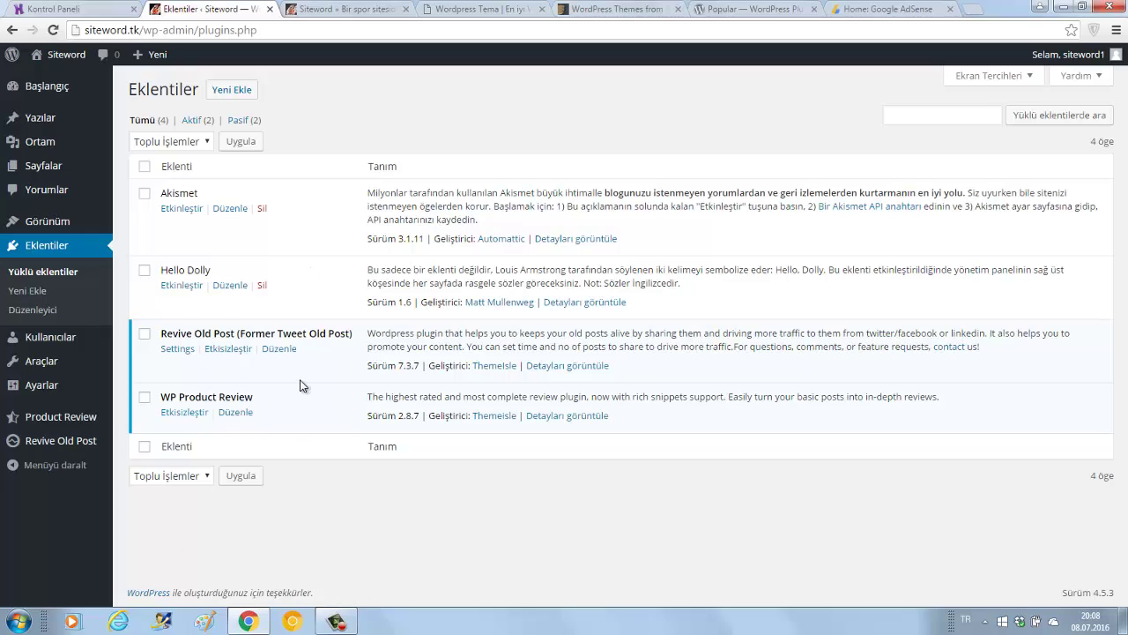
{"action": "left_click", "coordinate": [32, 292]}
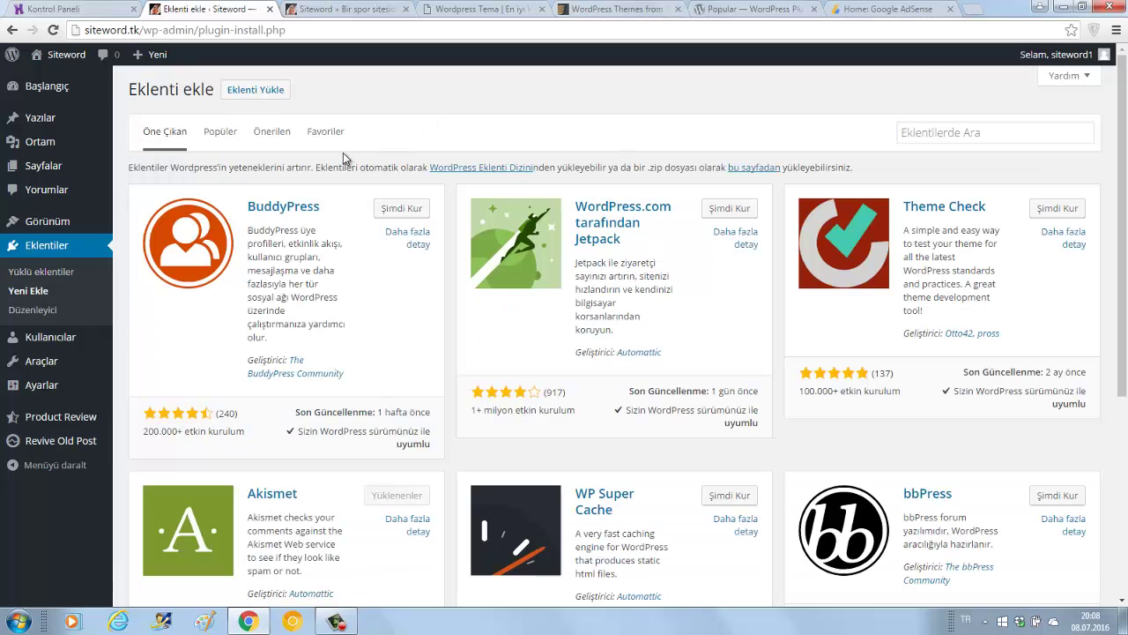
{"action": "mouse_move", "coordinate": [1125, 207]}
{"action": "left_mouse_down"}
{"action": "mouse_move", "coordinate": [1125, 291]}
{"action": "mouse_move", "coordinate": [1126, 192]}
{"action": "mouse_move", "coordinate": [1126, 308]}
{"action": "mouse_move", "coordinate": [1126, 197]}
{"action": "left_mouse_up"}
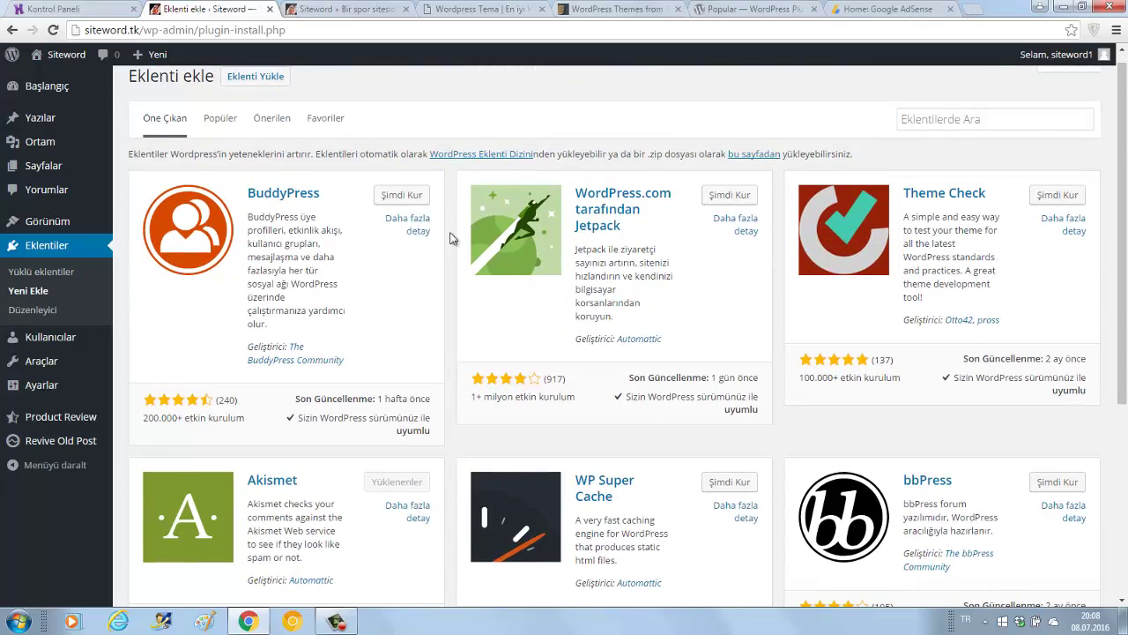
Step: Search the plugin directory for adsense
{"action": "left_click", "coordinate": [979, 119]}
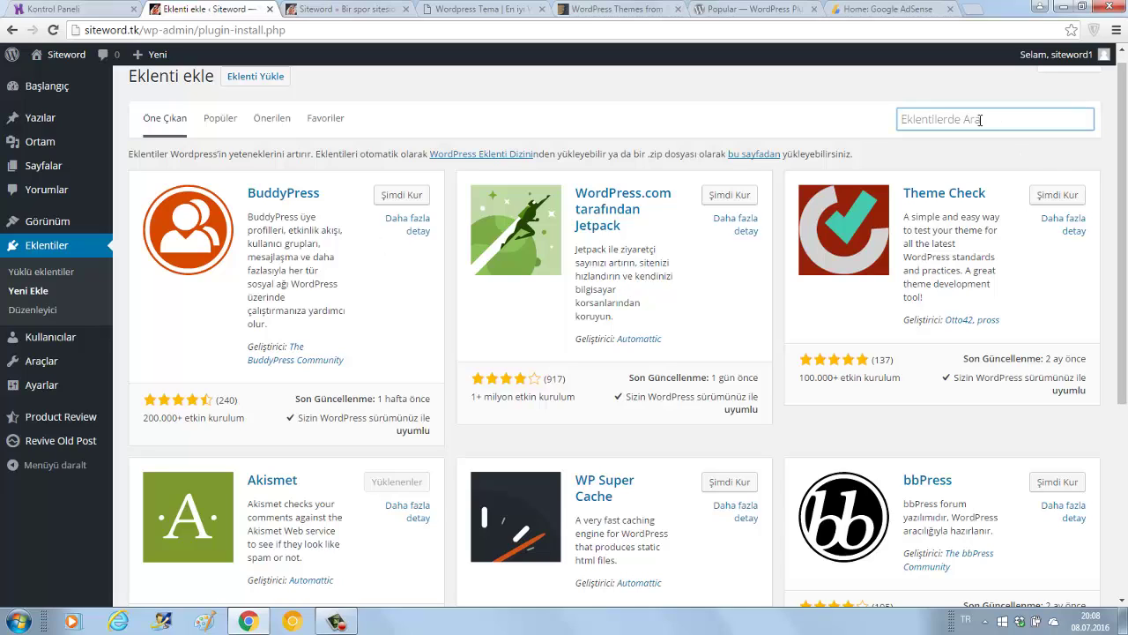
{"action": "type", "text": "ad"}
{"action": "key", "text": "Down"}
{"action": "key", "text": "Return"}
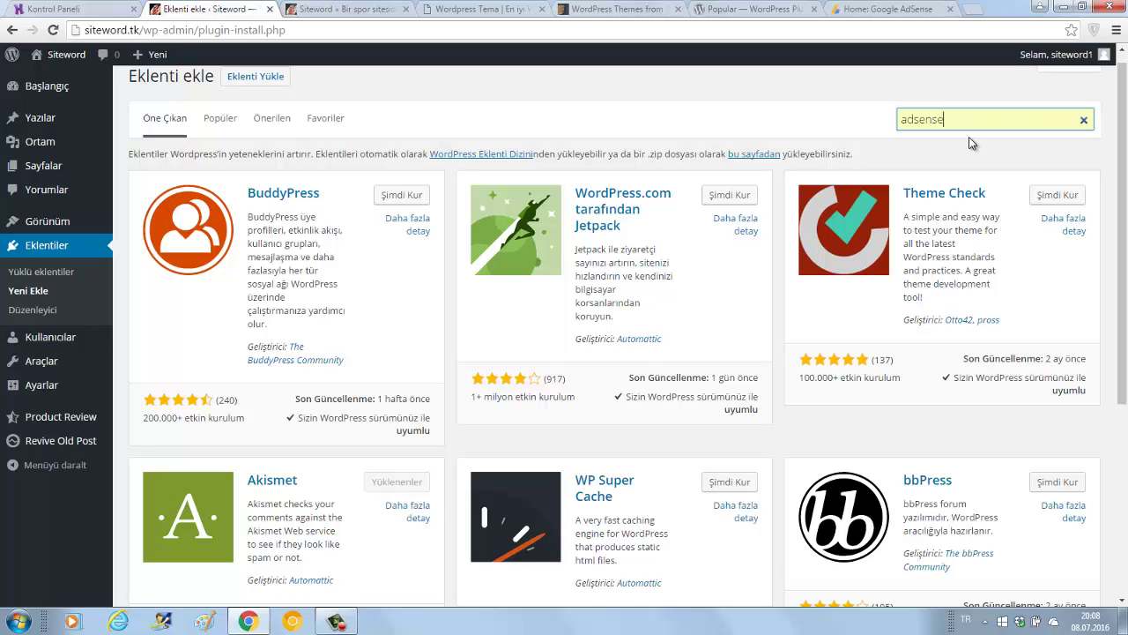
{"action": "left_click", "coordinate": [992, 118]}
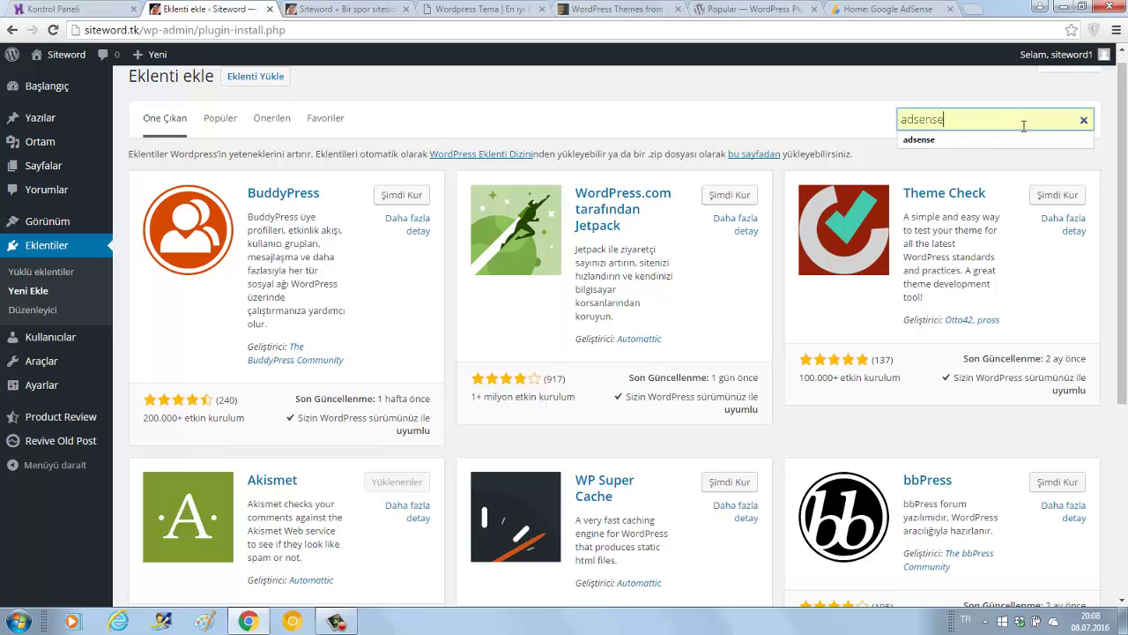
{"action": "left_click", "coordinate": [978, 137]}
{"action": "scroll", "coordinate": [861, 151], "scroll_direction": "up", "scroll_amount": 1}
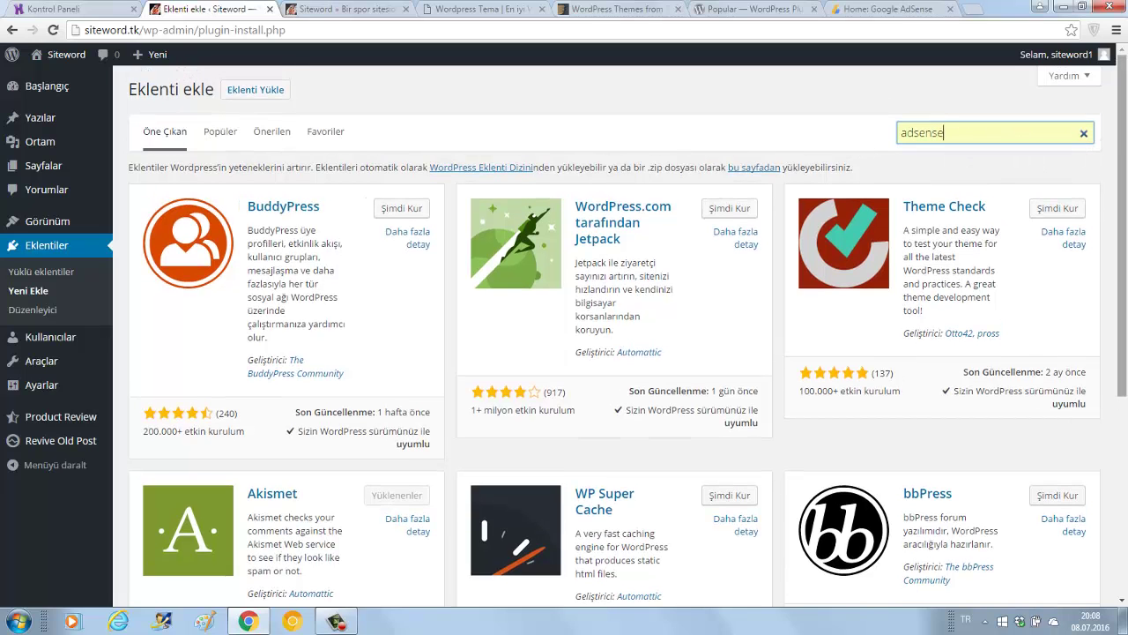
{"action": "scroll", "coordinate": [617, 353], "scroll_direction": "down", "scroll_amount": 4}
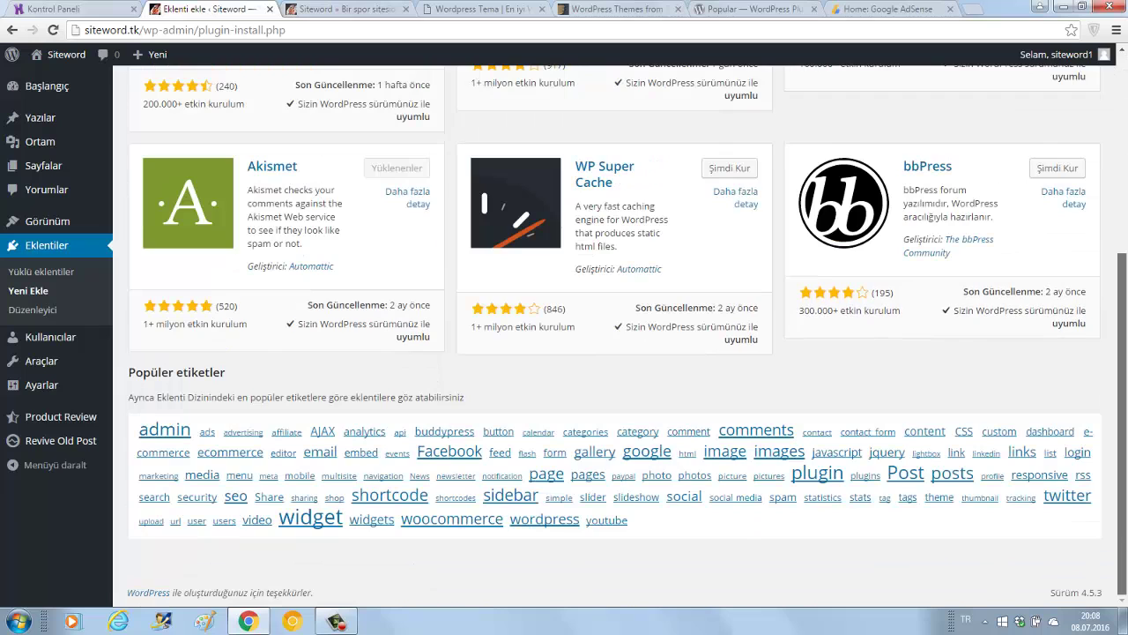
{"action": "scroll", "coordinate": [819, 159], "scroll_direction": "up", "scroll_amount": 4}
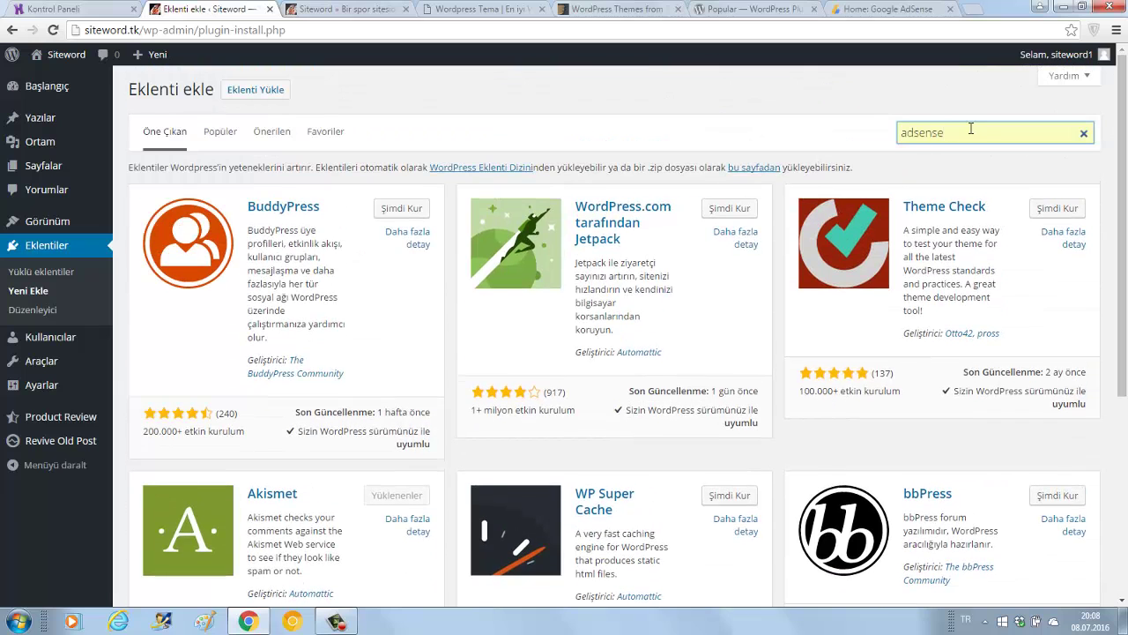
{"action": "left_click", "coordinate": [987, 139]}
{"action": "key", "text": "Return"}
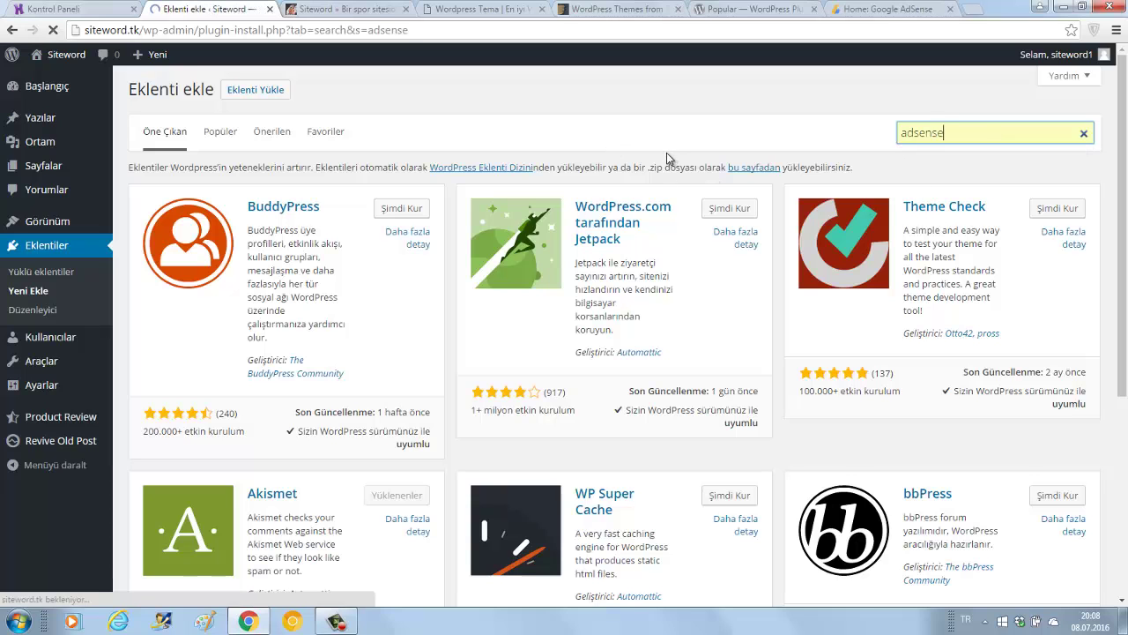
Step: Find the official Google AdSense plugin developed by Google in the search results and open its details
{"action": "scroll", "coordinate": [943, 306], "scroll_direction": "down", "scroll_amount": 3}
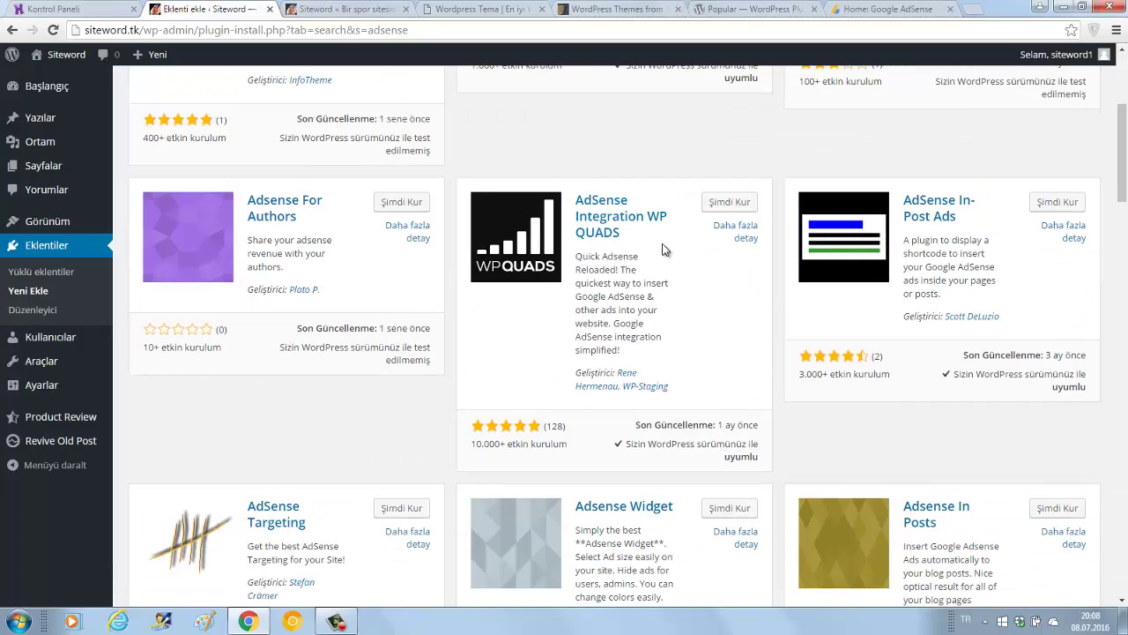
{"action": "scroll", "coordinate": [917, 355], "scroll_direction": "down", "scroll_amount": 1}
{"action": "scroll", "coordinate": [710, 302], "scroll_direction": "down", "scroll_amount": 2}
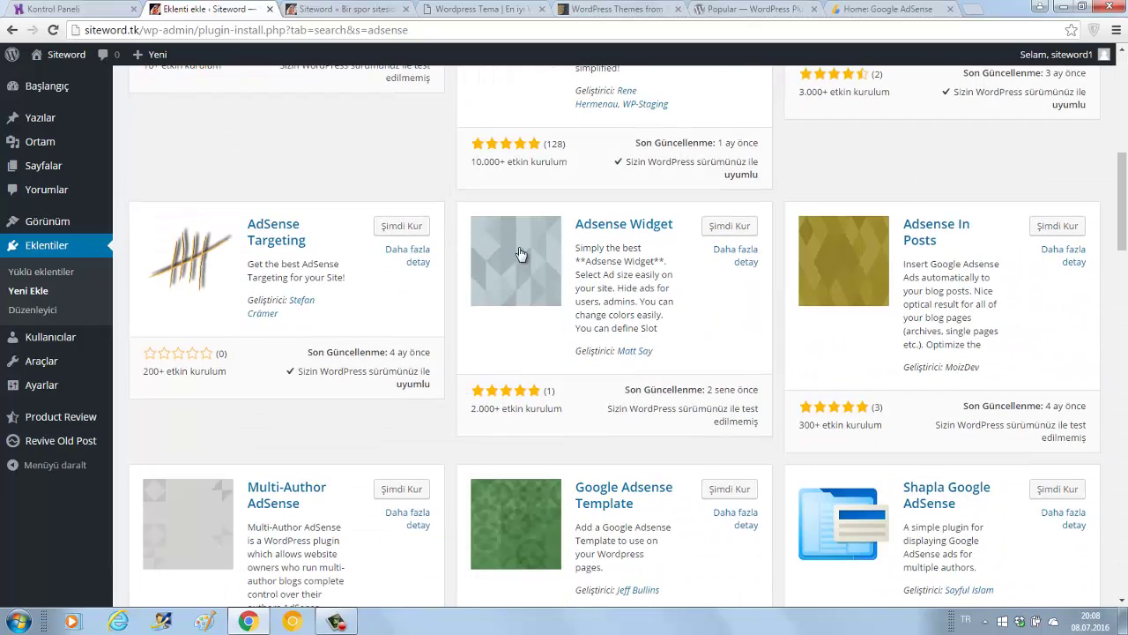
{"action": "scroll", "coordinate": [429, 277], "scroll_direction": "down", "scroll_amount": 2}
{"action": "scroll", "coordinate": [429, 278], "scroll_direction": "down", "scroll_amount": 2}
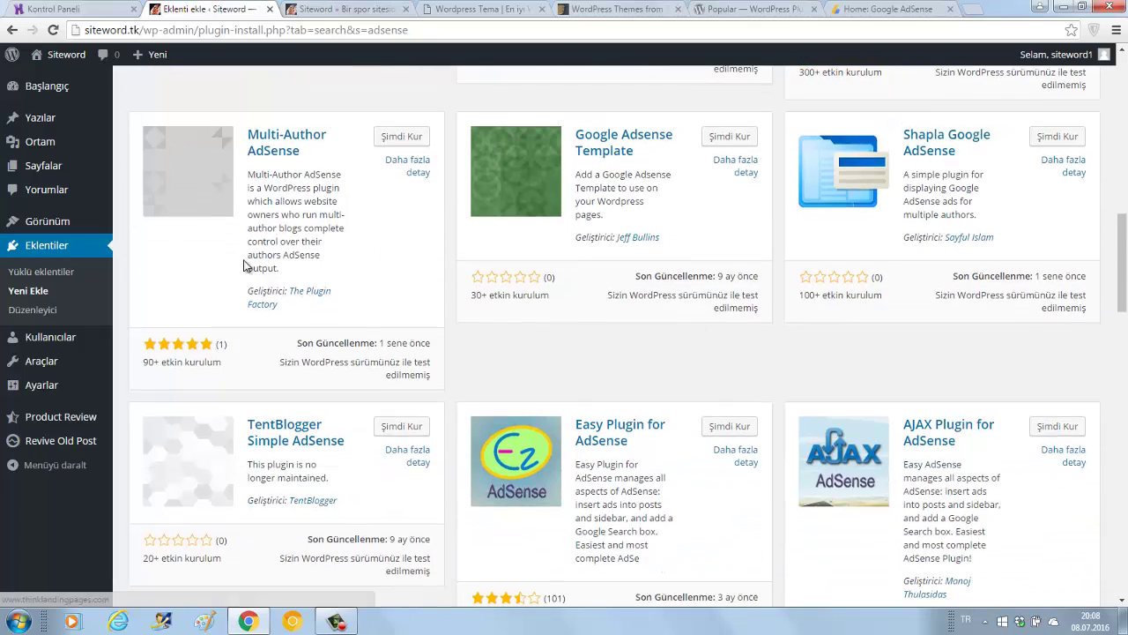
{"action": "scroll", "coordinate": [796, 320], "scroll_direction": "down", "scroll_amount": 1}
{"action": "scroll", "coordinate": [766, 320], "scroll_direction": "down", "scroll_amount": 3}
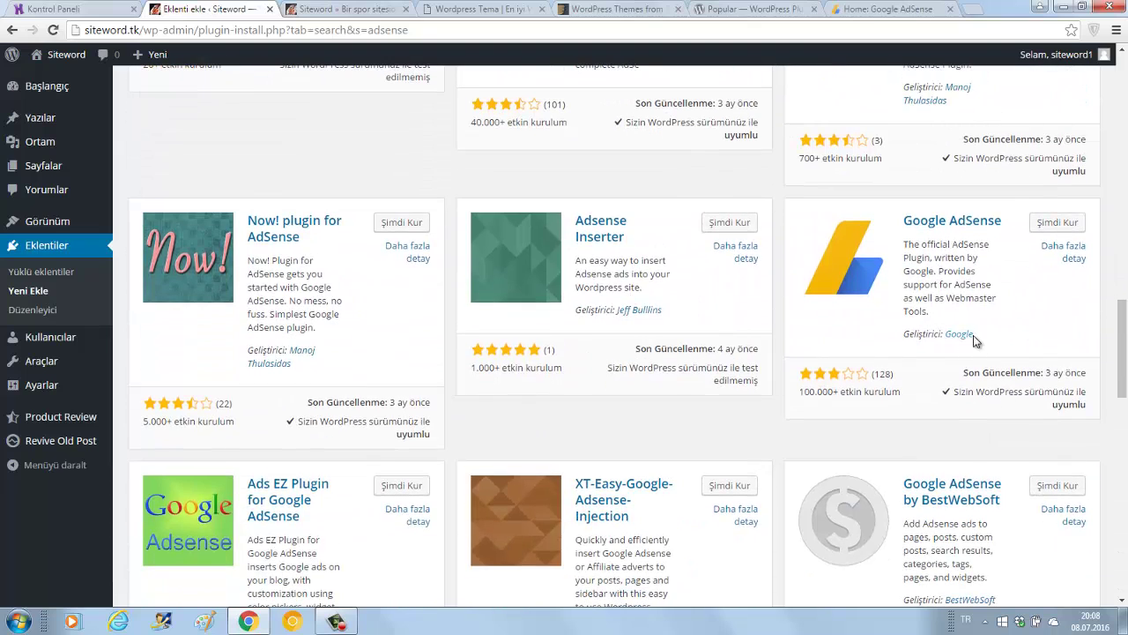
{"action": "left_click", "coordinate": [952, 222]}
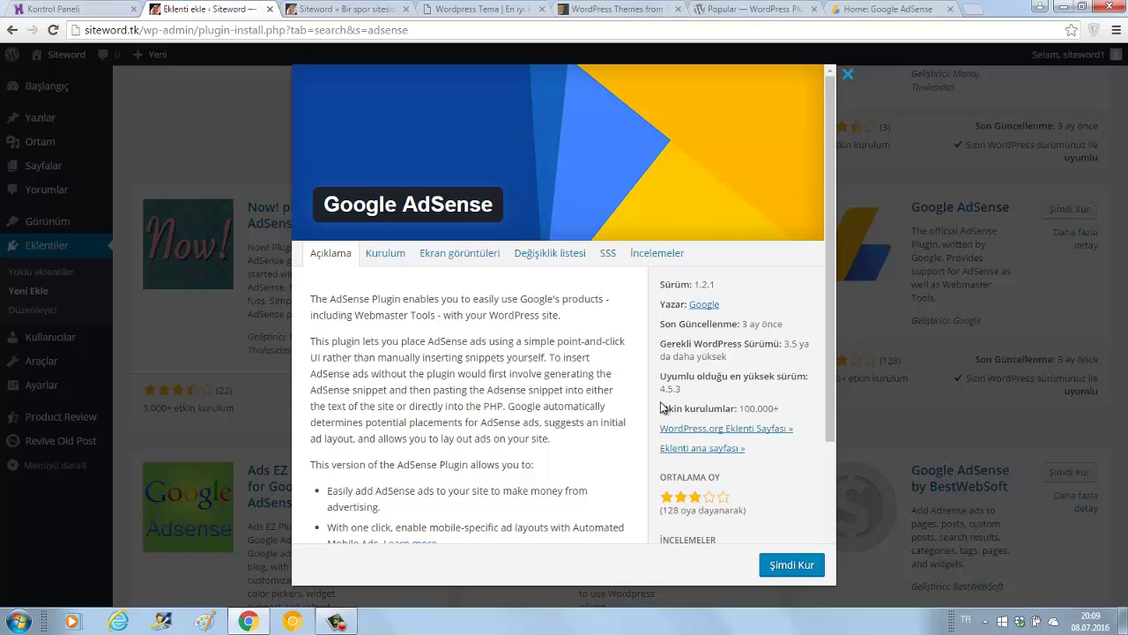
Step: Check the Google AdSense plugin's compatible WordPress version and ratings, and install the plugin
{"action": "left_click_drag", "start_coordinate": [689, 384], "coordinate": [665, 388]}
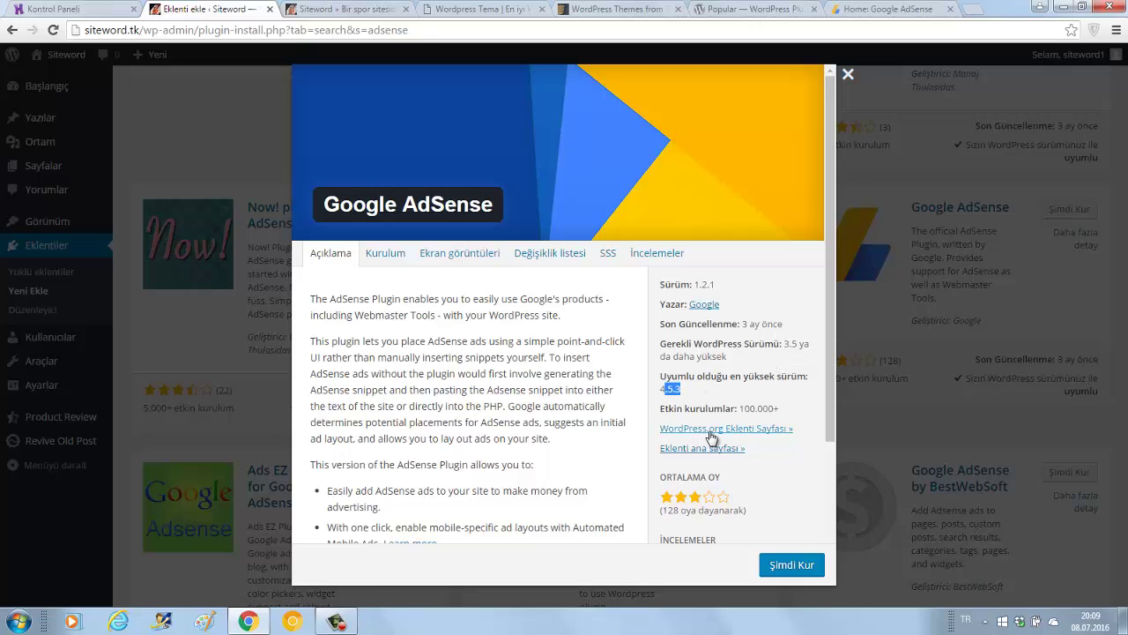
{"action": "scroll", "coordinate": [826, 412], "scroll_direction": "down", "scroll_amount": 1}
{"action": "scroll", "coordinate": [826, 411], "scroll_direction": "down", "scroll_amount": 3}
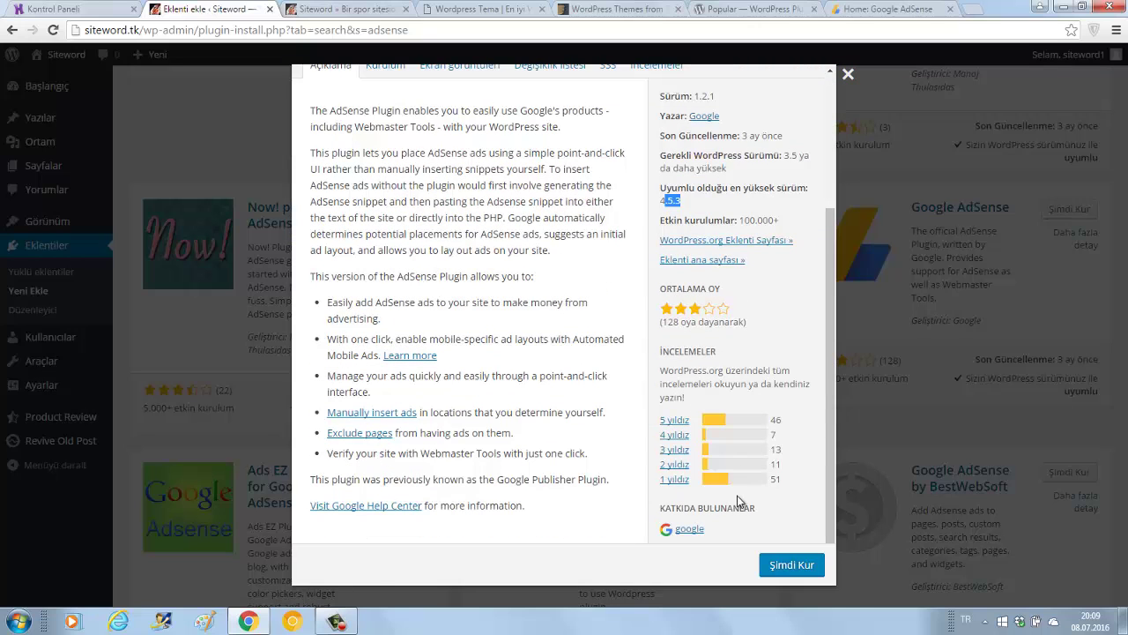
{"action": "left_click", "coordinate": [796, 563]}
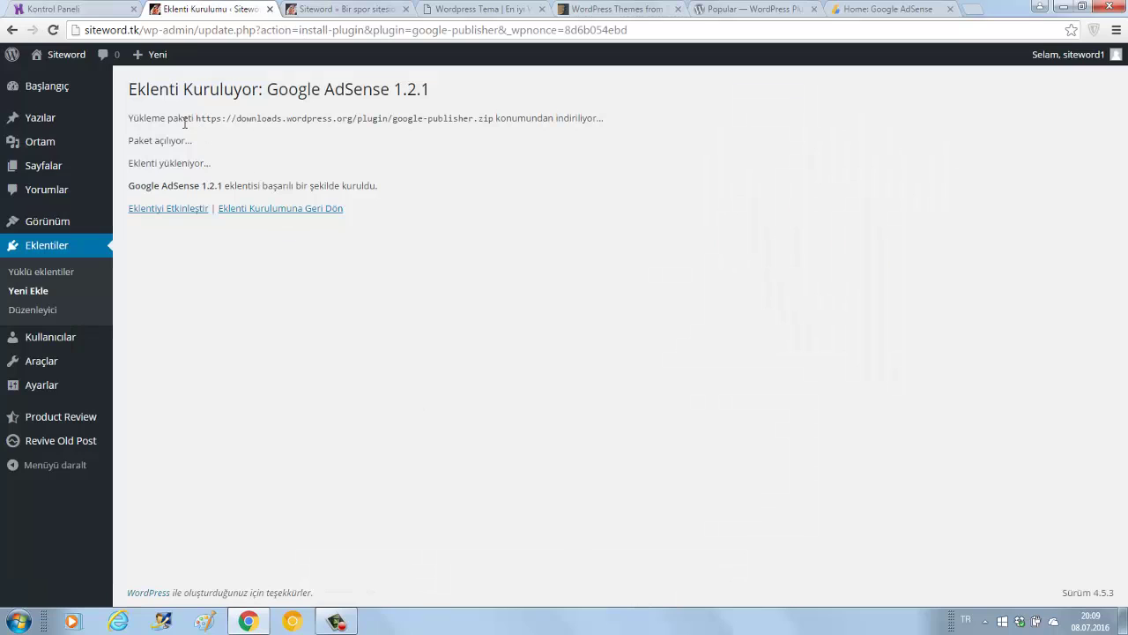
Step: Review the installation report and activate the Google AdSense plugin
{"action": "left_click_drag", "start_coordinate": [290, 91], "coordinate": [429, 91]}
{"action": "left_click_drag", "start_coordinate": [195, 164], "coordinate": [359, 181]}
{"action": "left_click", "coordinate": [360, 182]}
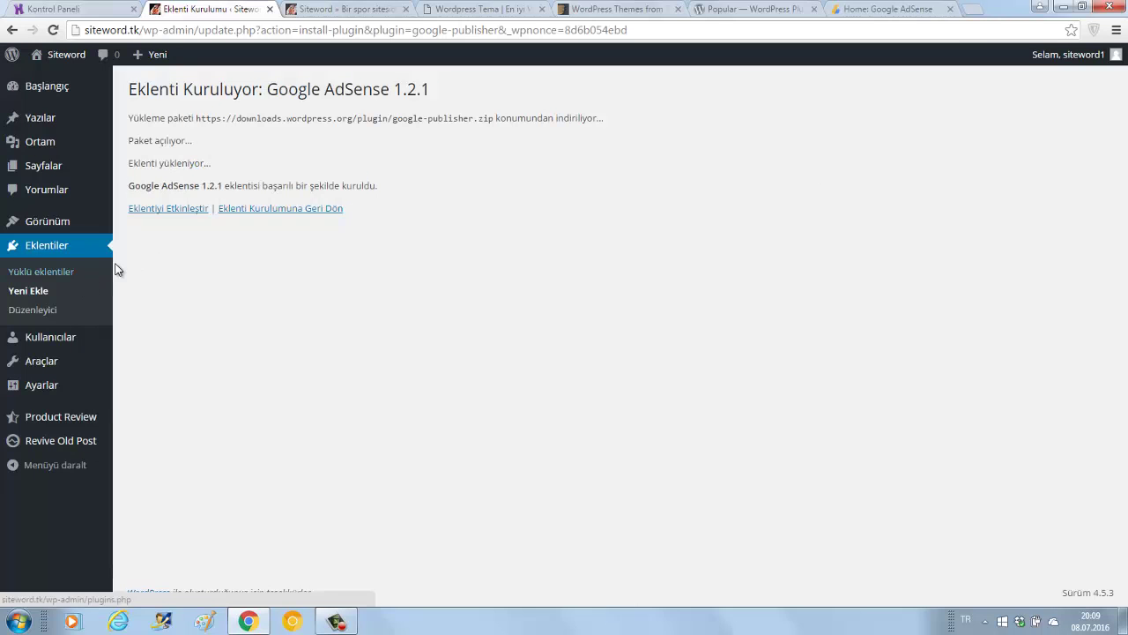
{"action": "left_click", "coordinate": [159, 210]}
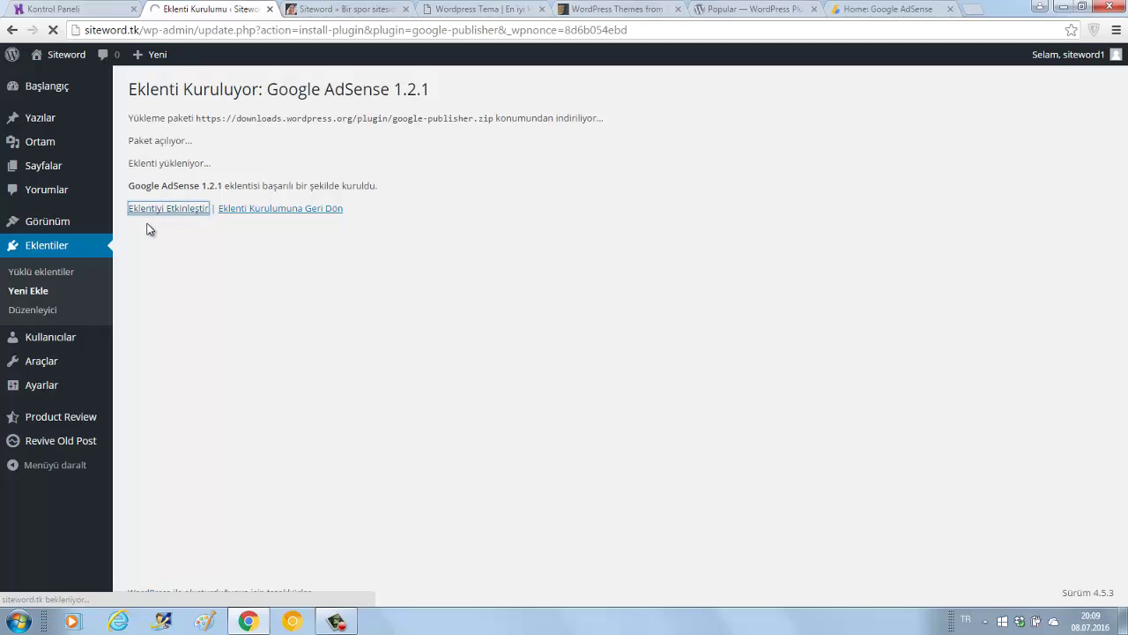
Step: Open the AdSense plugin's settings page in the WordPress settings
{"action": "scroll", "coordinate": [344, 338], "scroll_direction": "down", "scroll_amount": 2}
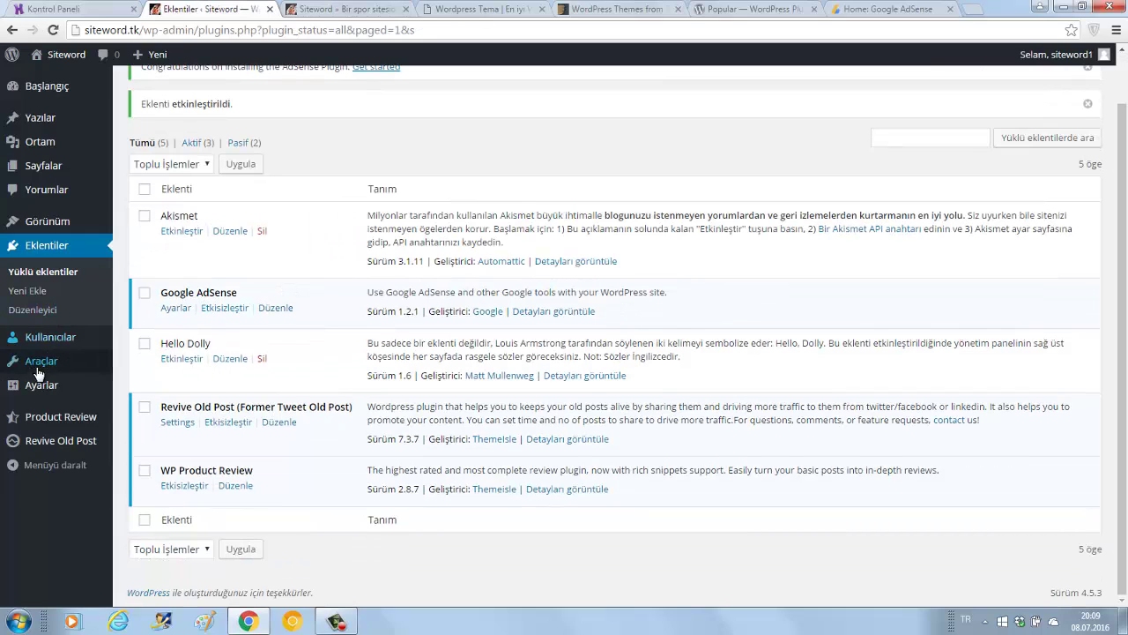
{"action": "mouse_move", "coordinate": [39, 375]}
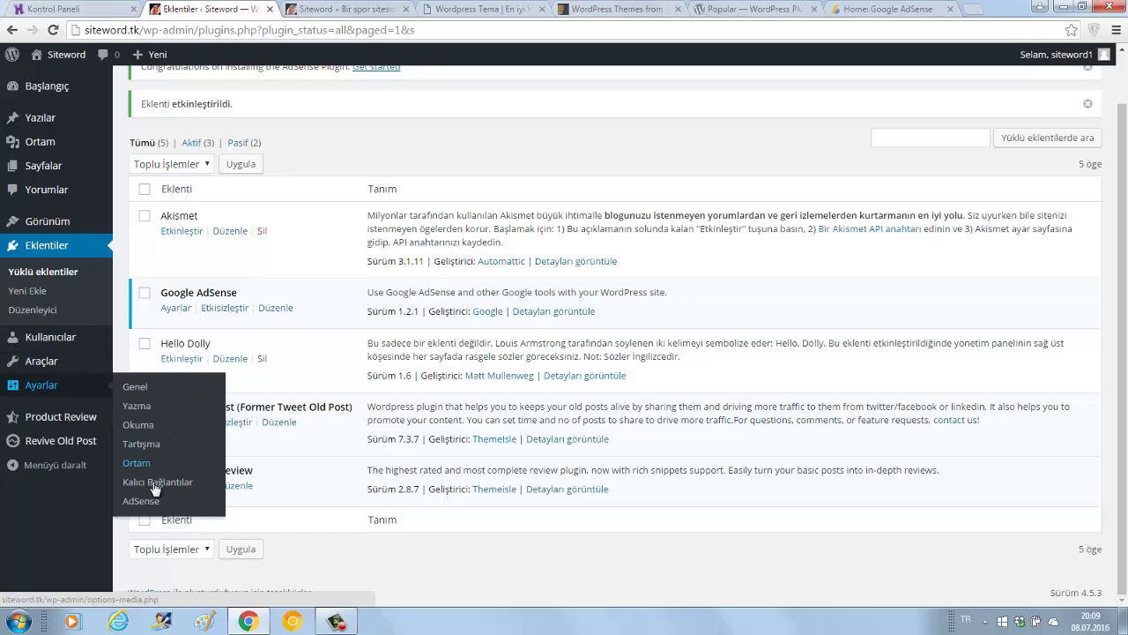
{"action": "left_click", "coordinate": [141, 501]}
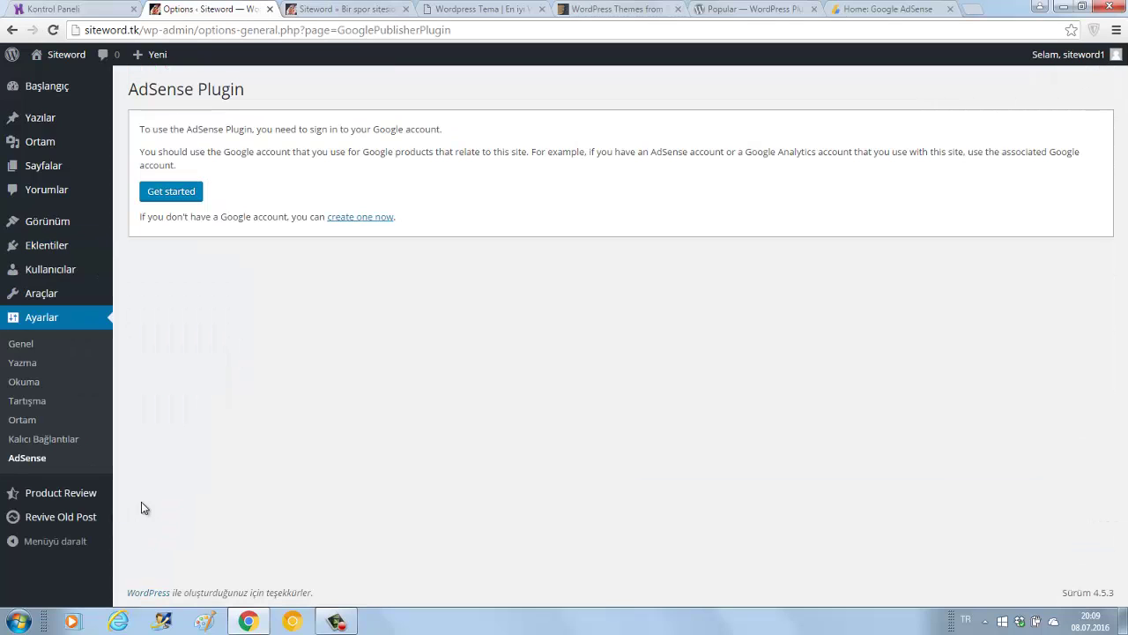
Step: Read the AdSense plugin's sign-in instructions and start linking it to the Google account
{"action": "left_click_drag", "start_coordinate": [141, 129], "coordinate": [439, 127]}
{"action": "left_click", "coordinate": [303, 146]}
{"action": "left_click_drag", "start_coordinate": [167, 149], "coordinate": [529, 168]}
{"action": "left_click", "coordinate": [471, 181]}
{"action": "left_click_drag", "start_coordinate": [216, 216], "coordinate": [315, 218]}
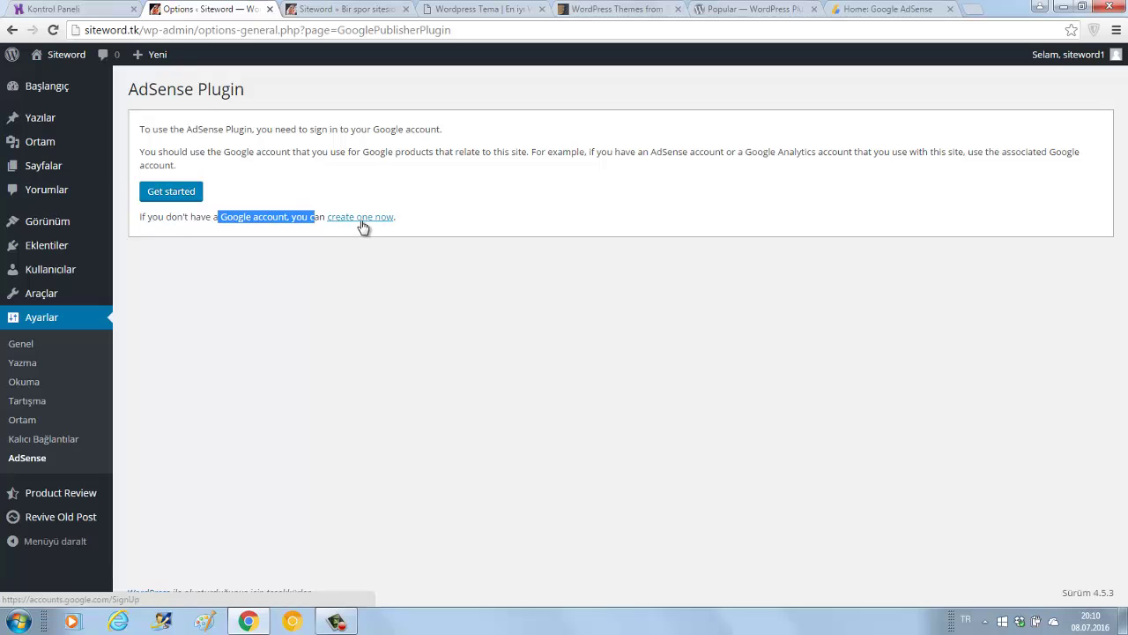
{"action": "left_click", "coordinate": [164, 196]}
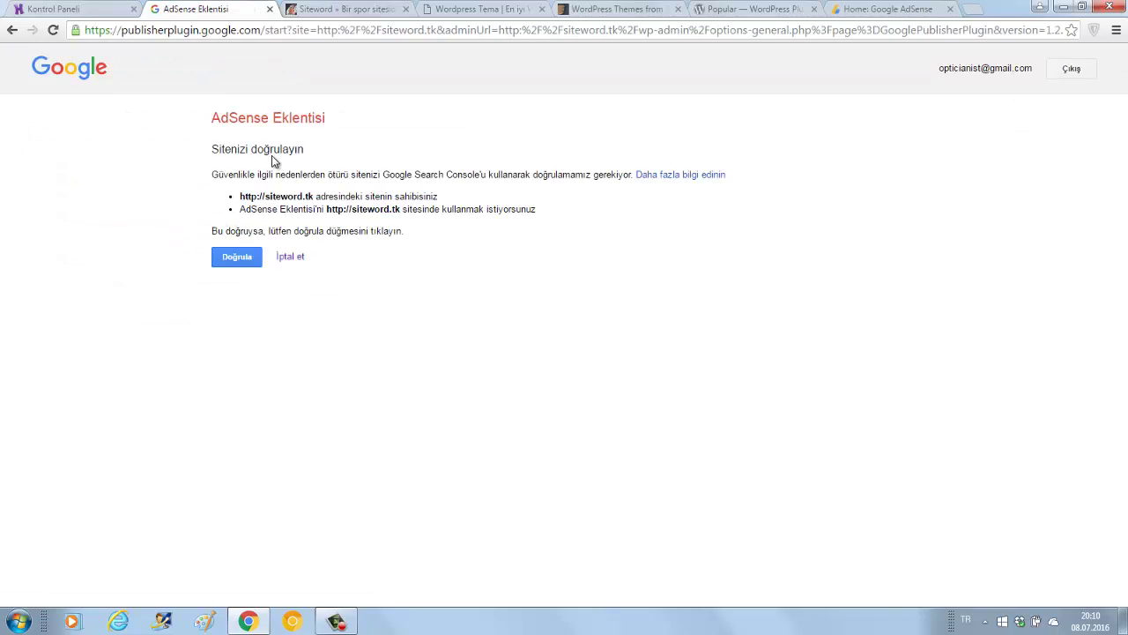
Step: Check the AdSense account's home page and verify ownership of siteword.tk for the AdSense plugin
{"action": "left_click", "coordinate": [921, 7]}
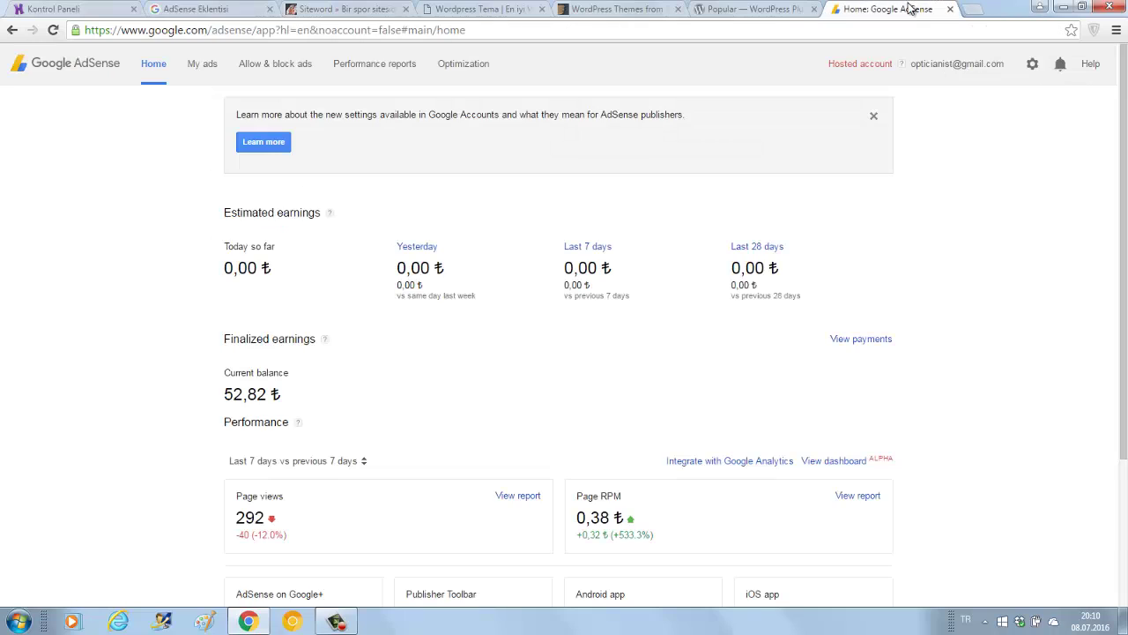
{"action": "left_click", "coordinate": [188, 9]}
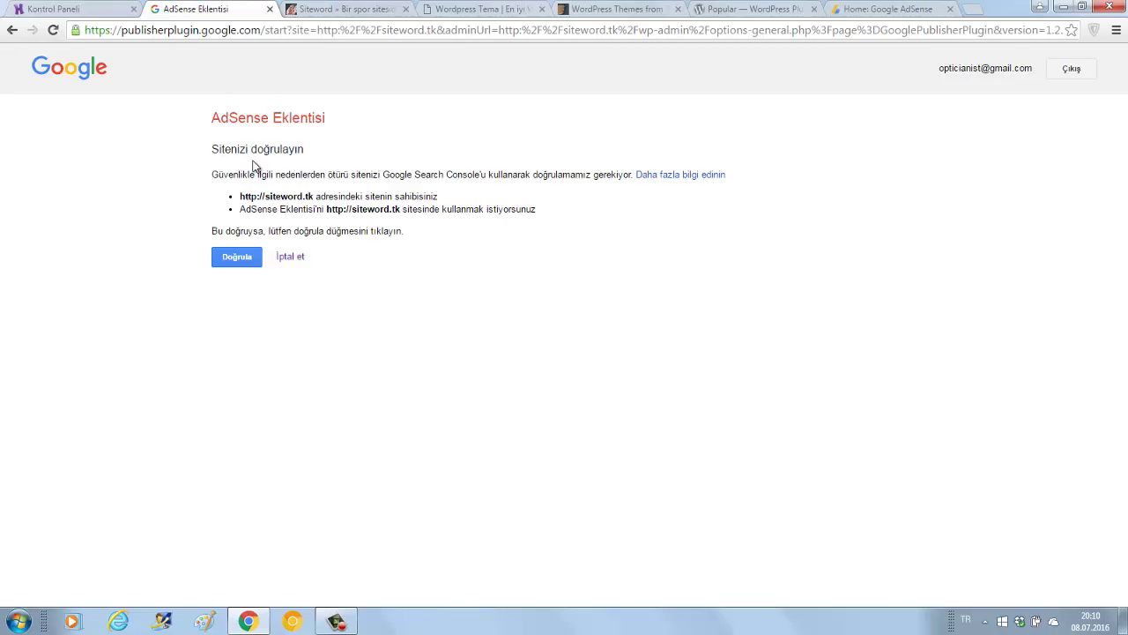
{"action": "left_click", "coordinate": [240, 259]}
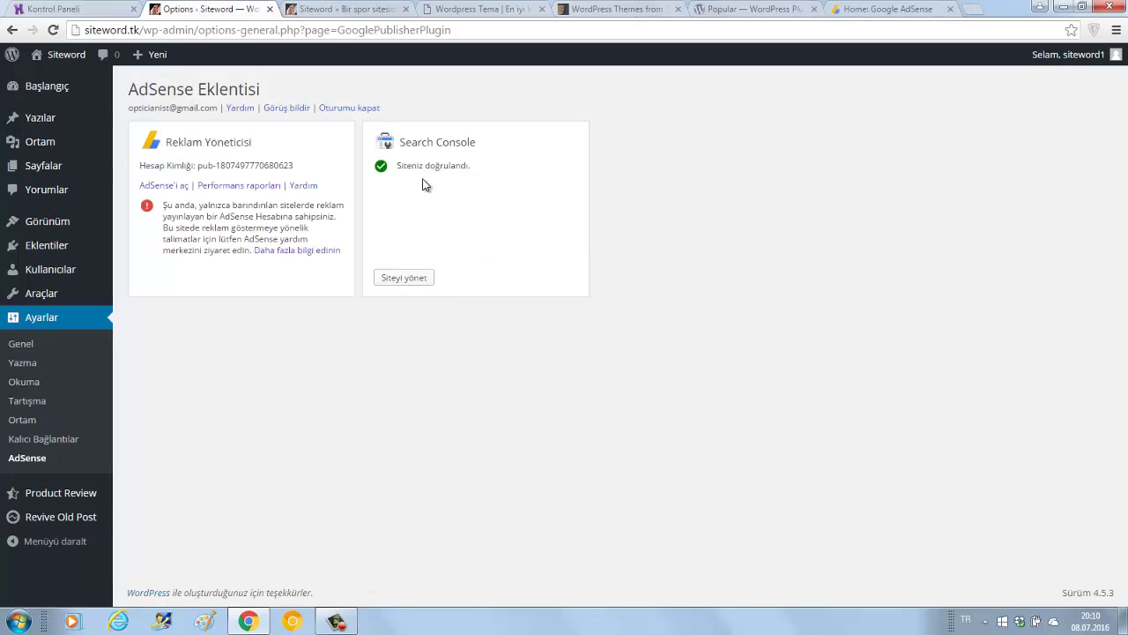
{"action": "left_click_drag", "start_coordinate": [412, 168], "coordinate": [456, 178]}
Step: Search Google for "google adsense" in a new browser tab and return to the AdSense account's home page
{"action": "left_click", "coordinate": [866, 8]}
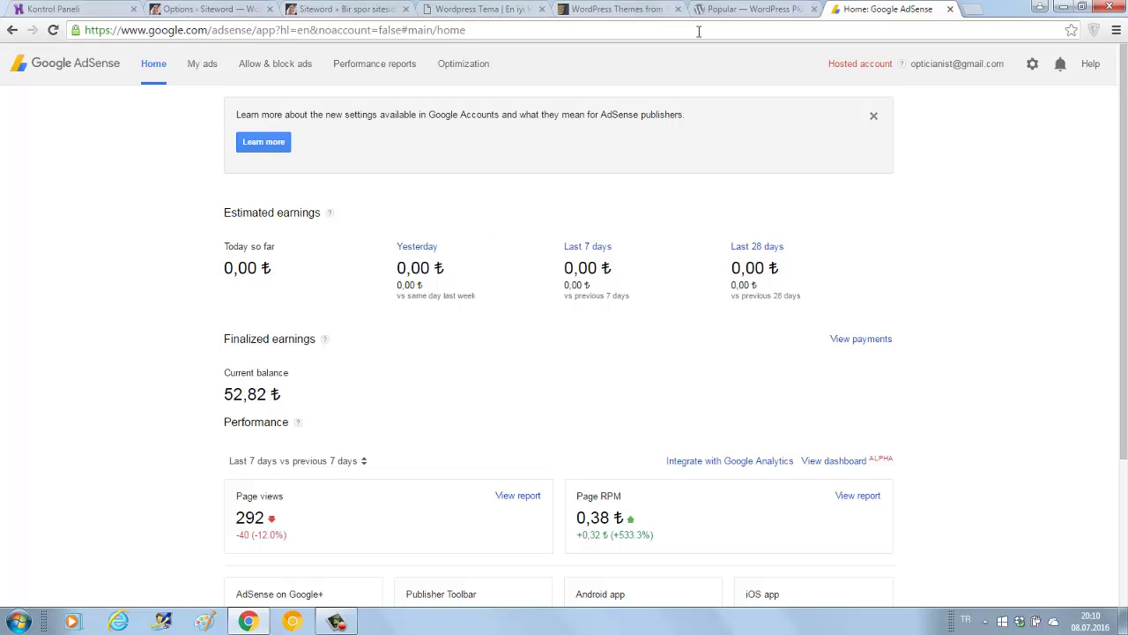
{"action": "left_click", "coordinate": [977, 9]}
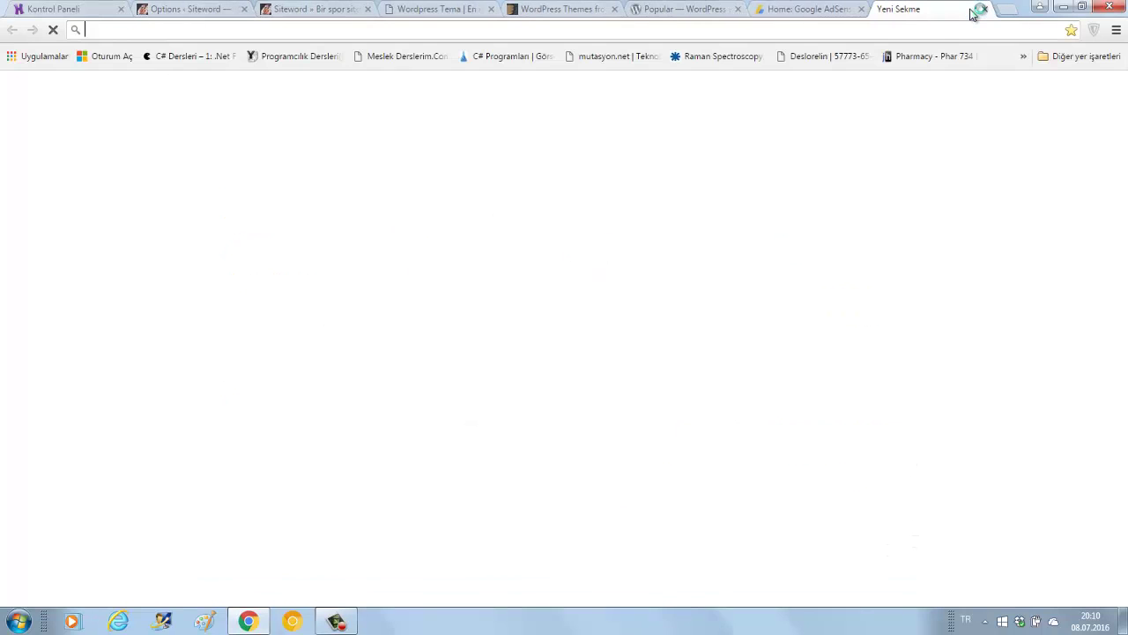
{"action": "type", "text": "google ads"}
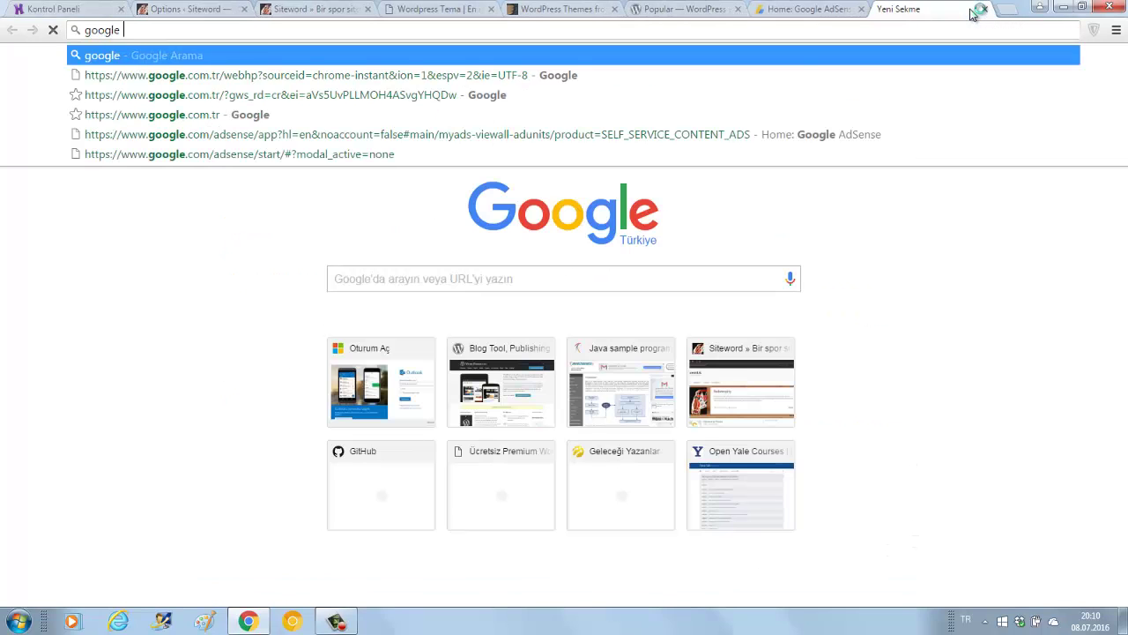
{"action": "key", "text": "Return"}
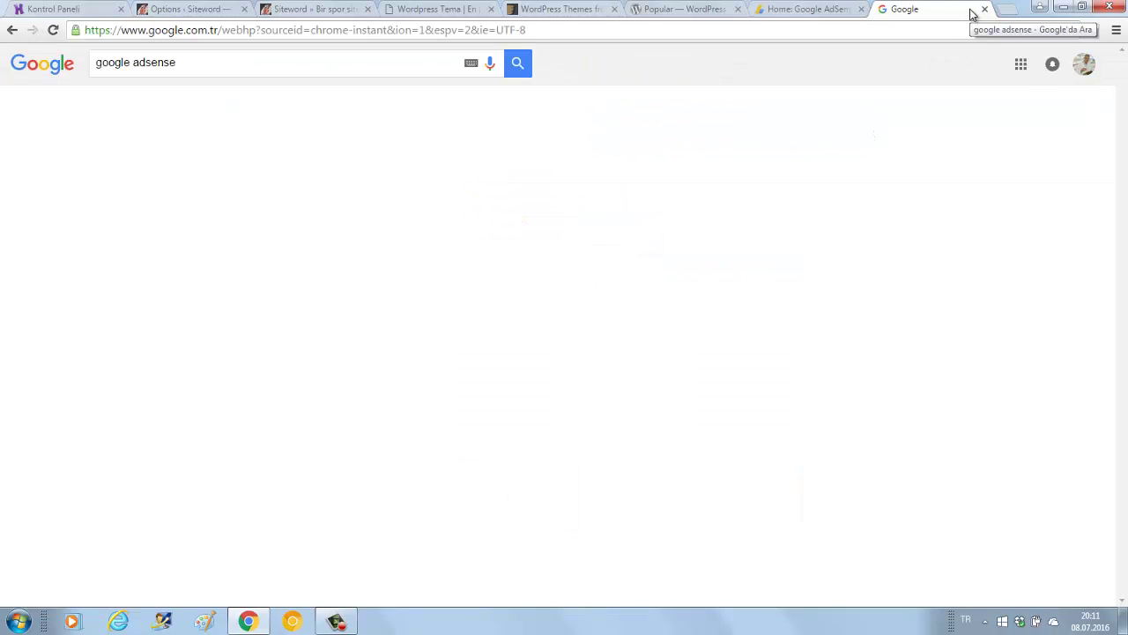
{"action": "left_click", "coordinate": [794, 7]}
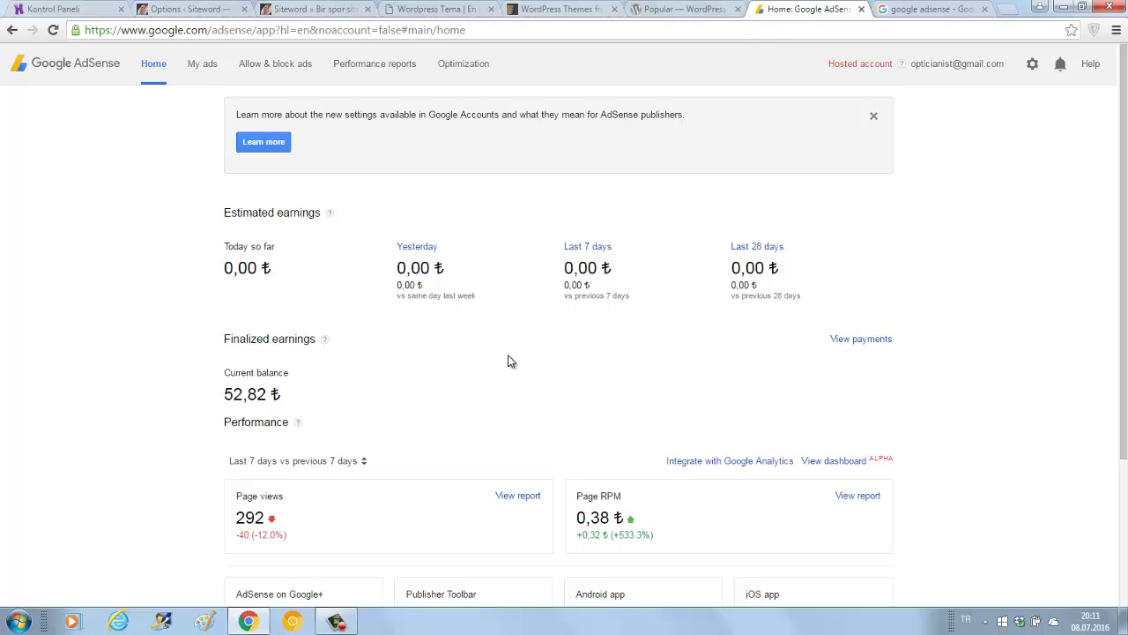
Step: Start a new AdSense ad unit named "siteword" with the Responsive size and the Text & display ads type
{"action": "left_click", "coordinate": [208, 66]}
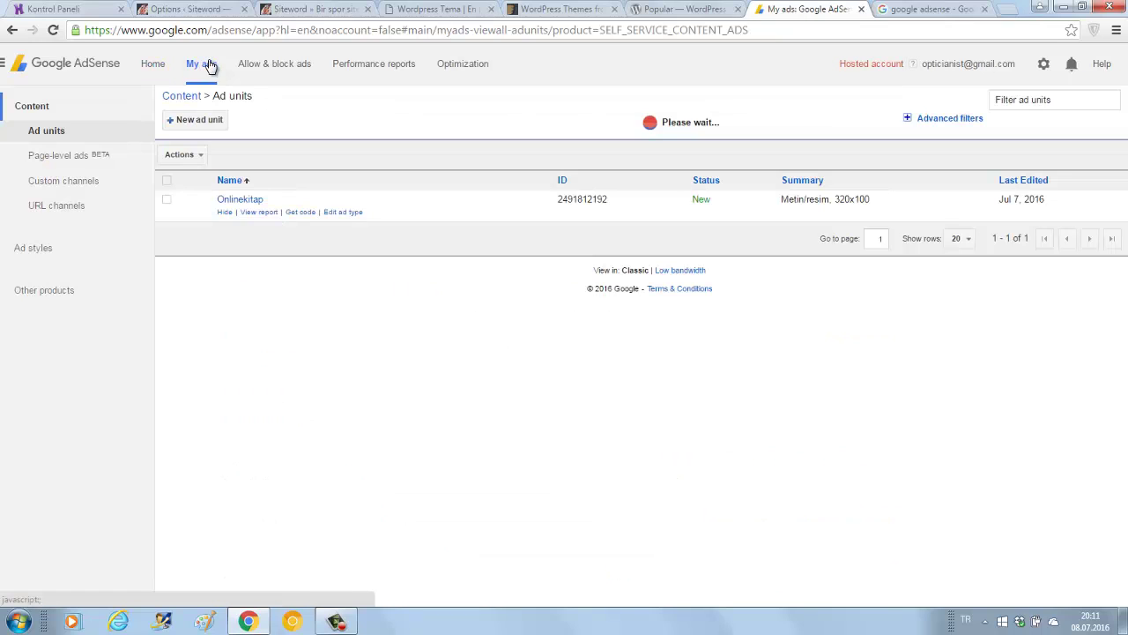
{"action": "left_click", "coordinate": [198, 121]}
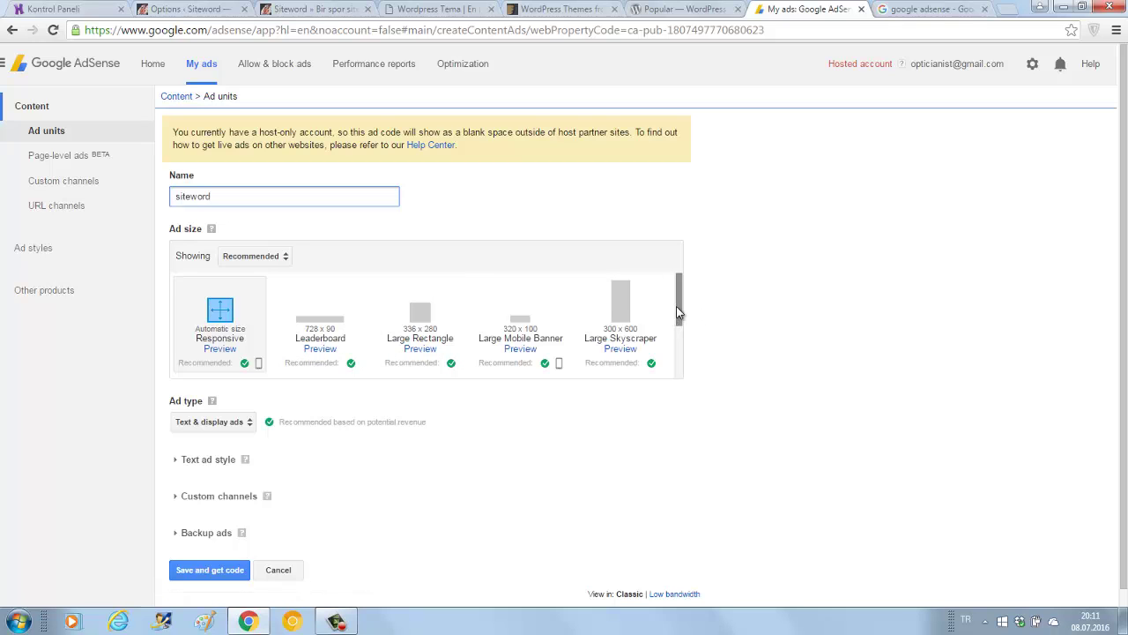
{"action": "mouse_move", "coordinate": [678, 310]}
{"action": "left_mouse_down"}
{"action": "mouse_move", "coordinate": [685, 360]}
{"action": "mouse_move", "coordinate": [685, 315]}
{"action": "left_mouse_up"}
{"action": "left_click", "coordinate": [236, 424]}
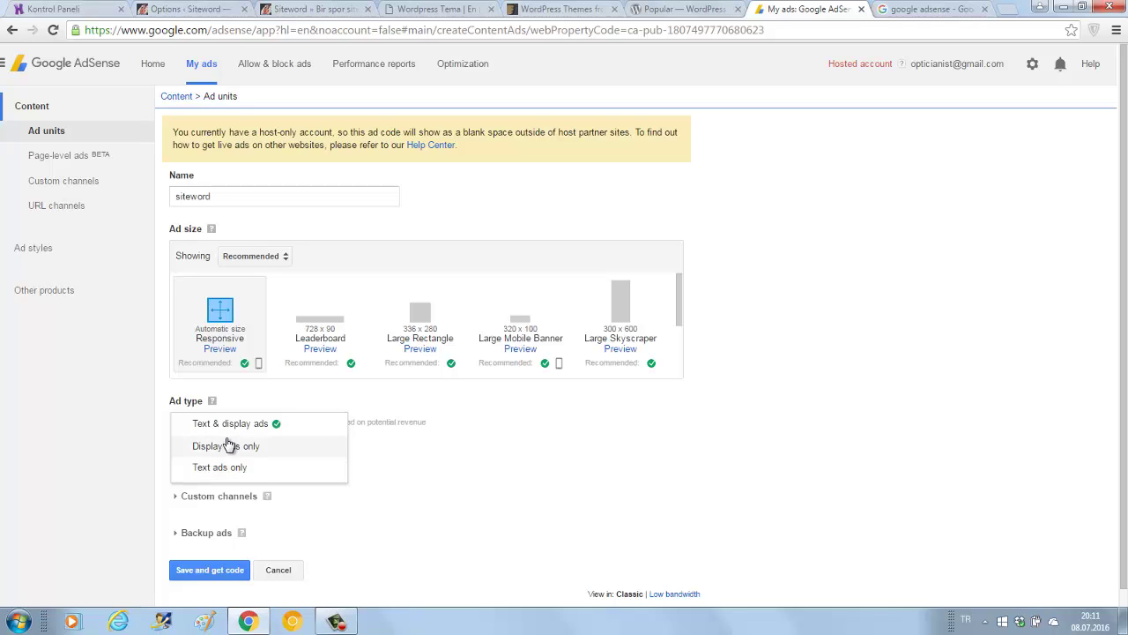
{"action": "left_click", "coordinate": [236, 424]}
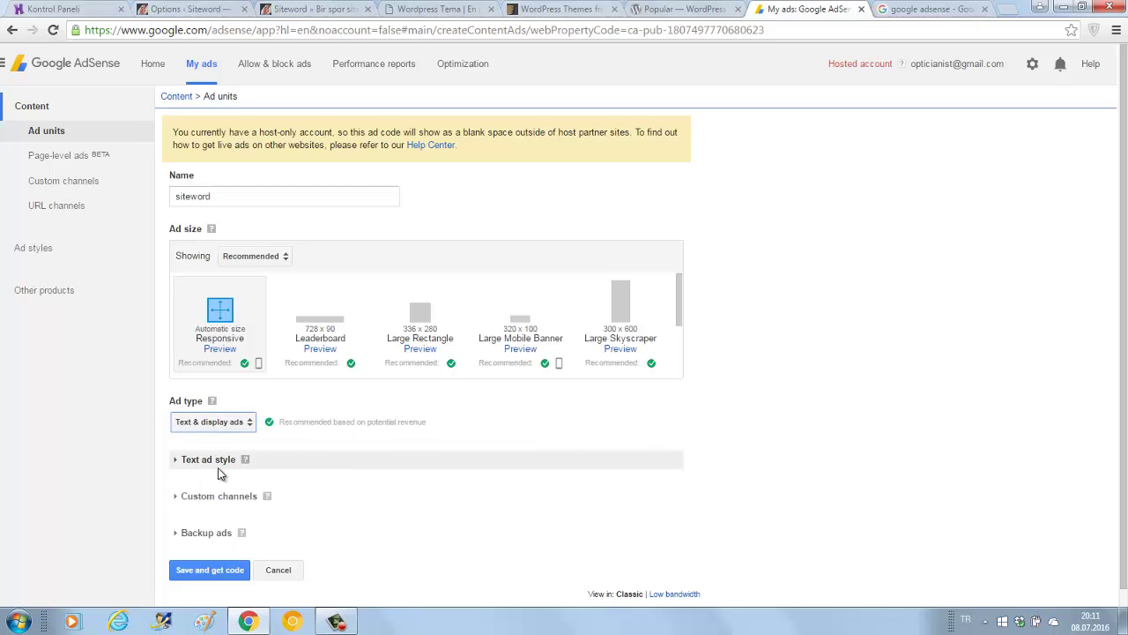
Step: Try the Prestige text ad style for the ad unit and settle on Splash of color
{"action": "scroll", "coordinate": [353, 471], "scroll_direction": "down", "scroll_amount": 1}
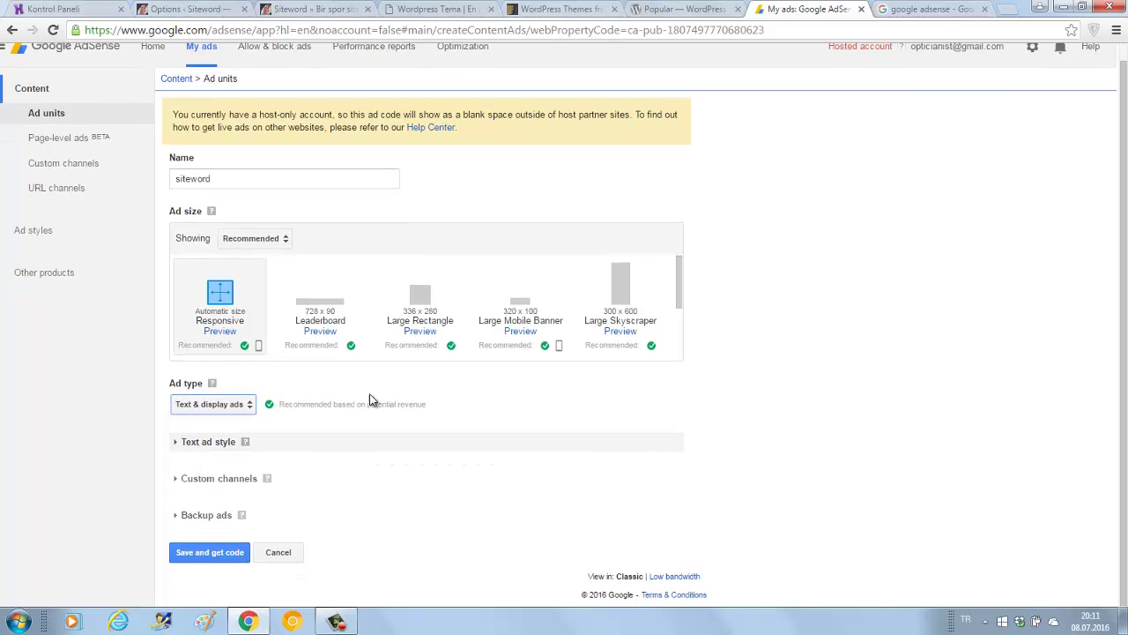
{"action": "left_click", "coordinate": [181, 450]}
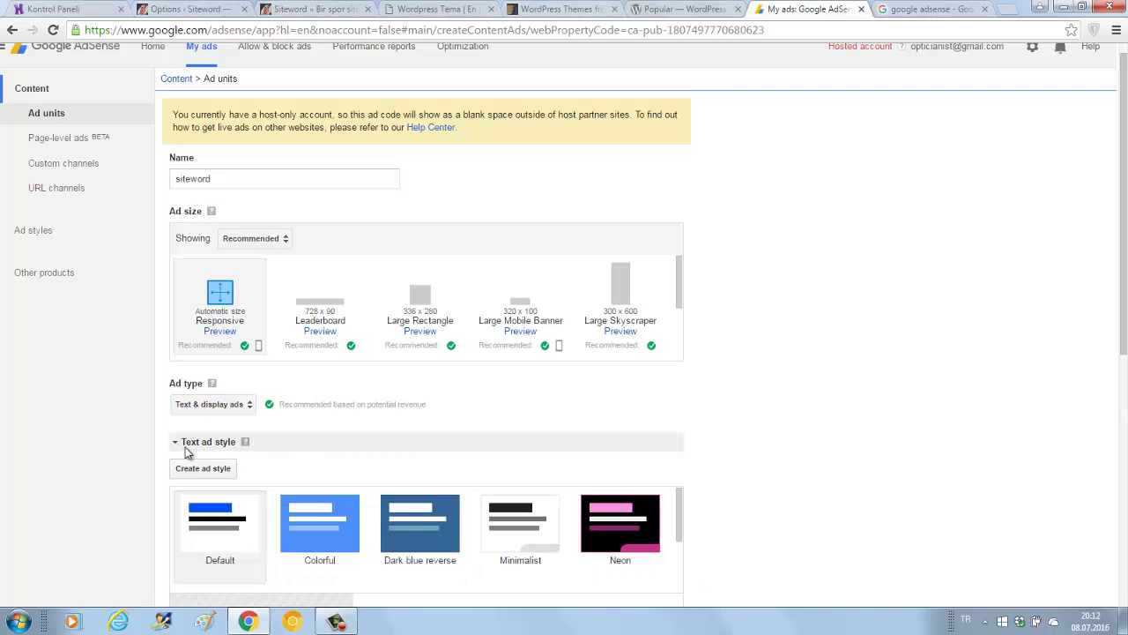
{"action": "scroll", "coordinate": [577, 498], "scroll_direction": "down", "scroll_amount": 2}
{"action": "left_click", "coordinate": [320, 520]}
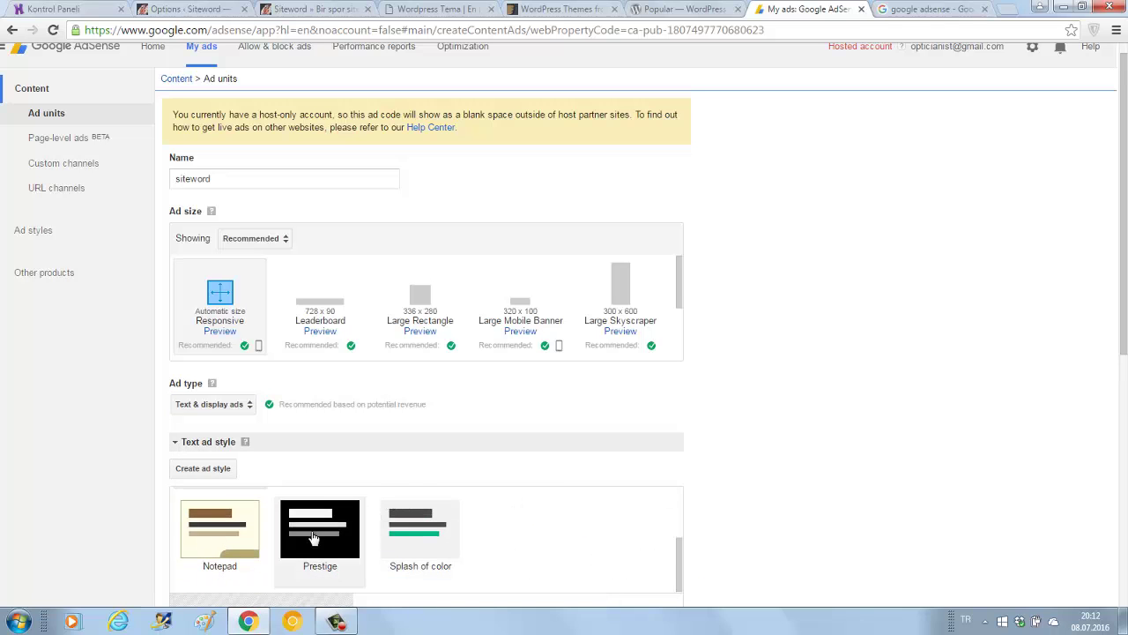
{"action": "scroll", "coordinate": [553, 377], "scroll_direction": "down", "scroll_amount": 3}
{"action": "scroll", "coordinate": [448, 449], "scroll_direction": "down", "scroll_amount": 2}
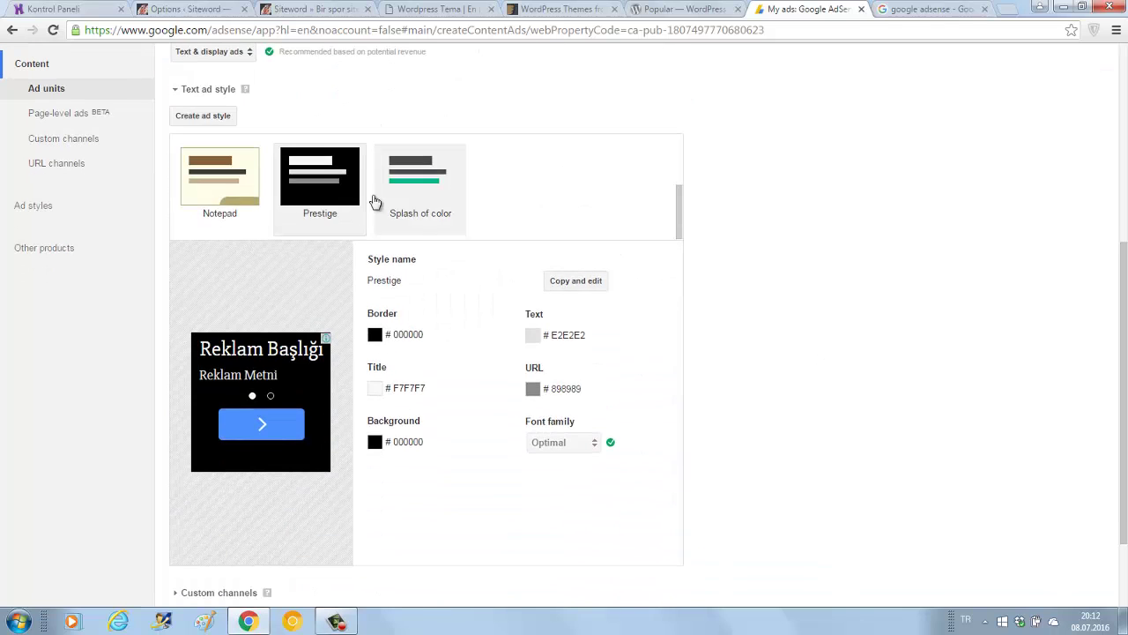
{"action": "left_click", "coordinate": [432, 208]}
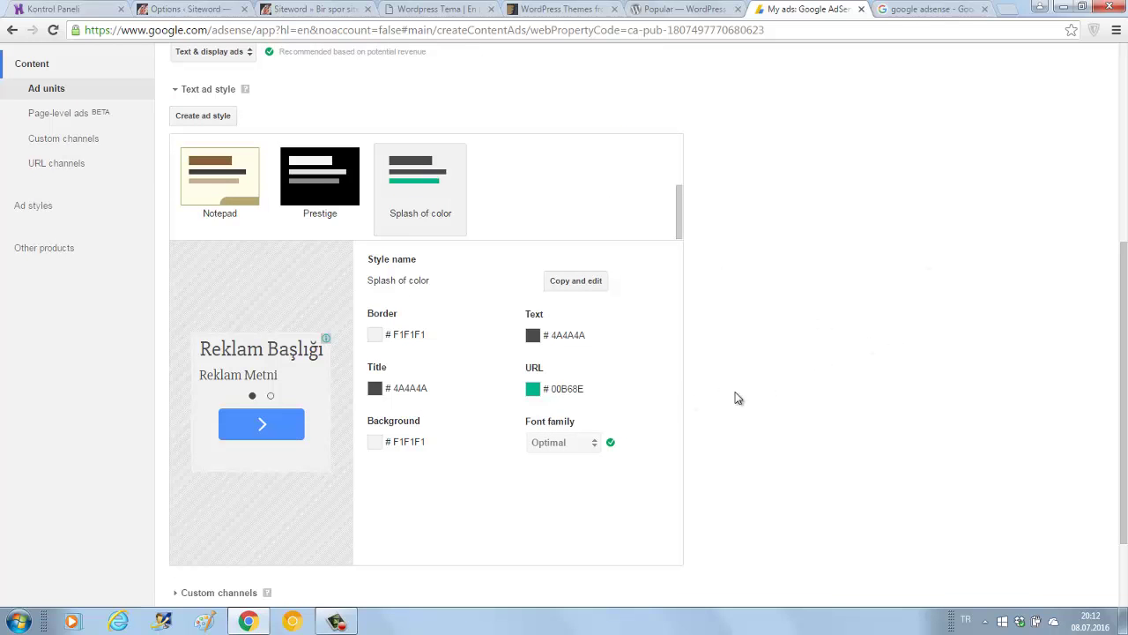
Step: Review the ad unit's custom channels and backup ads options, and save the unit to get its code
{"action": "scroll", "coordinate": [466, 435], "scroll_direction": "down", "scroll_amount": 2}
{"action": "left_click", "coordinate": [236, 478]}
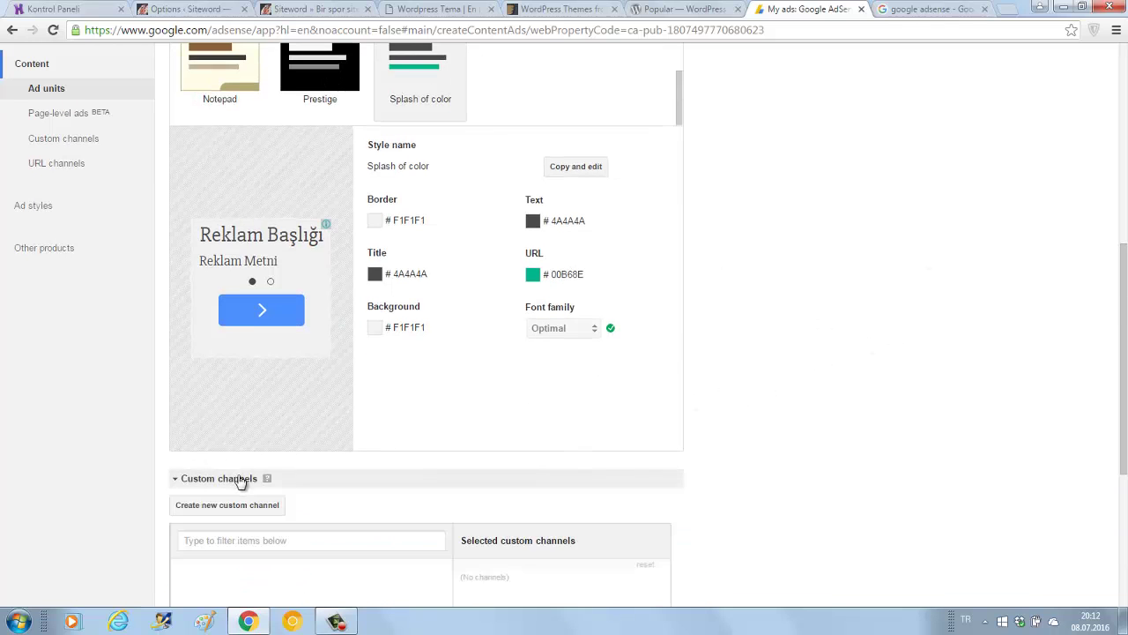
{"action": "scroll", "coordinate": [911, 350], "scroll_direction": "down", "scroll_amount": 5}
{"action": "scroll", "coordinate": [801, 360], "scroll_direction": "up", "scroll_amount": 2}
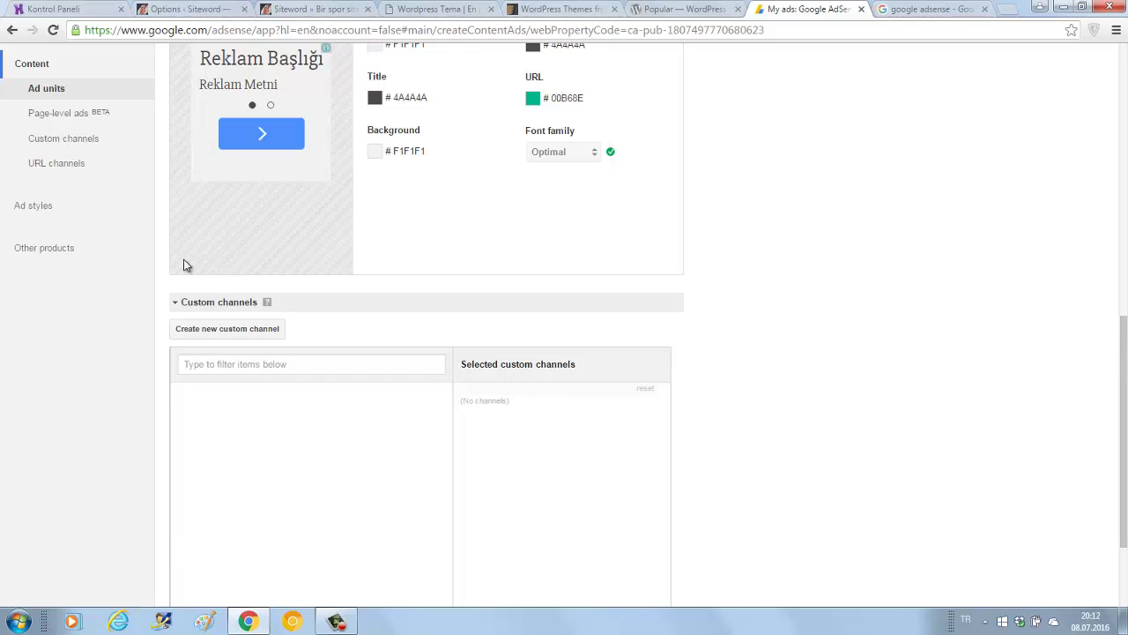
{"action": "left_click", "coordinate": [227, 302]}
{"action": "left_click", "coordinate": [222, 514]}
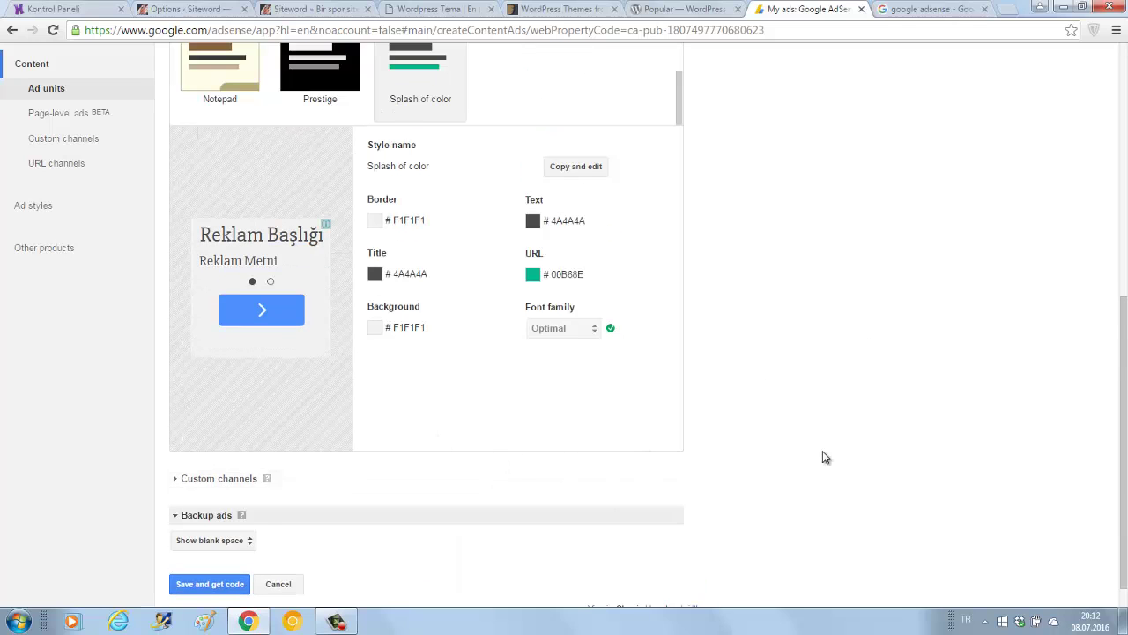
{"action": "scroll", "coordinate": [241, 478], "scroll_direction": "down", "scroll_amount": 1}
{"action": "left_click", "coordinate": [222, 486]}
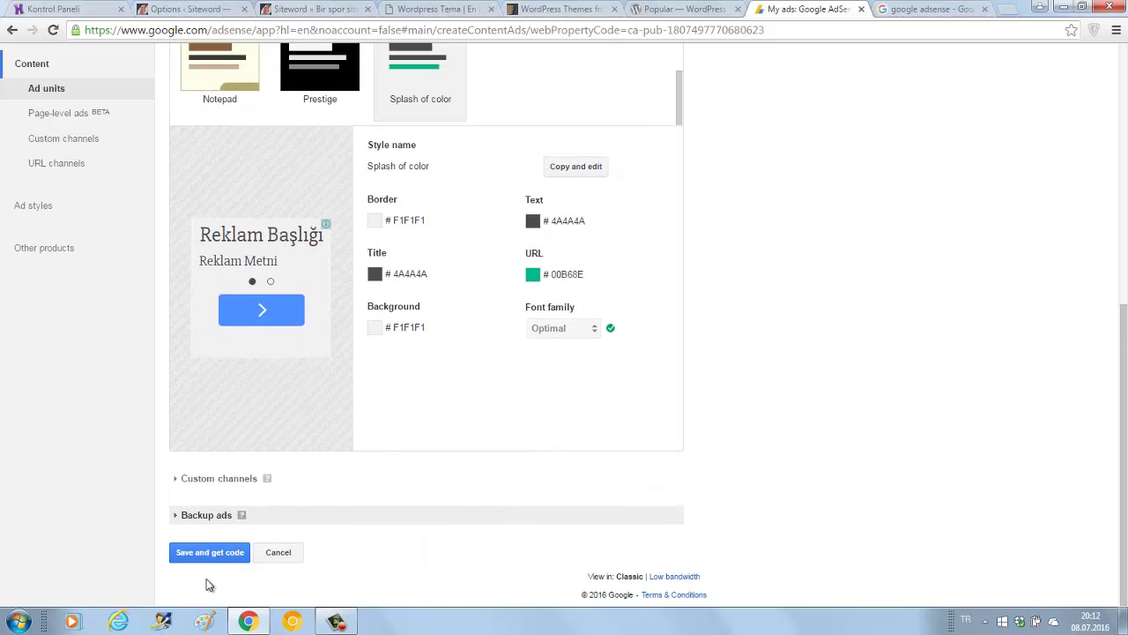
{"action": "left_click", "coordinate": [211, 552]}
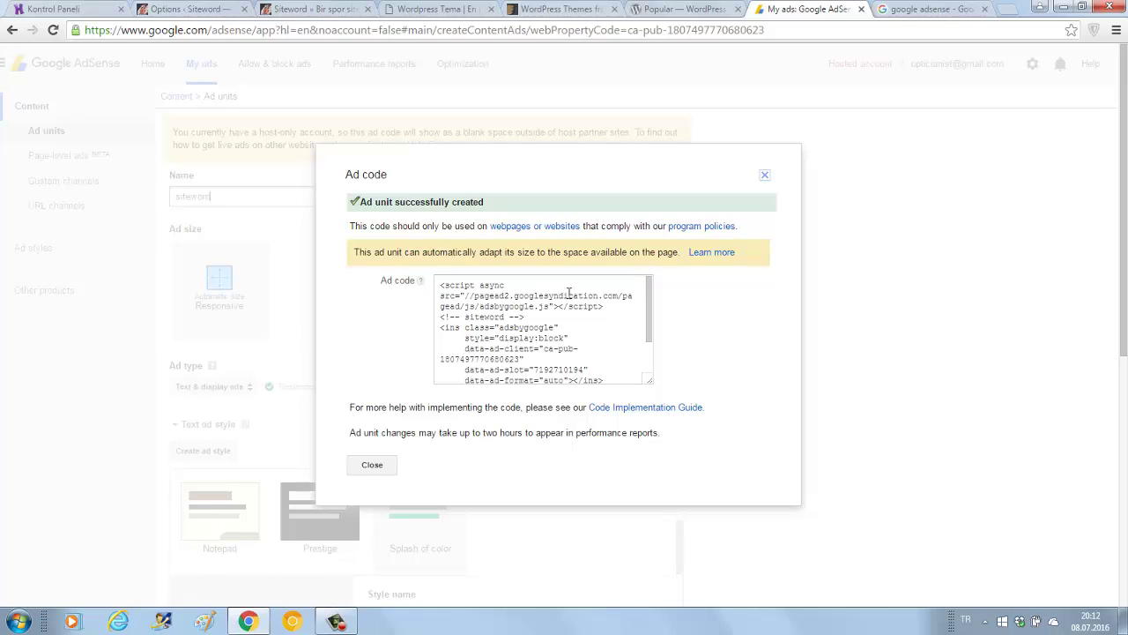
Step: Copy the complete ad code of the siteword ad unit and close the code window
{"action": "left_click_drag", "start_coordinate": [640, 313], "coordinate": [617, 379]}
{"action": "left_click", "coordinate": [650, 306]}
{"action": "mouse_move", "coordinate": [650, 306]}
{"action": "left_mouse_down"}
{"action": "mouse_move", "coordinate": [656, 392]}
{"action": "mouse_move", "coordinate": [655, 295]}
{"action": "left_mouse_up"}
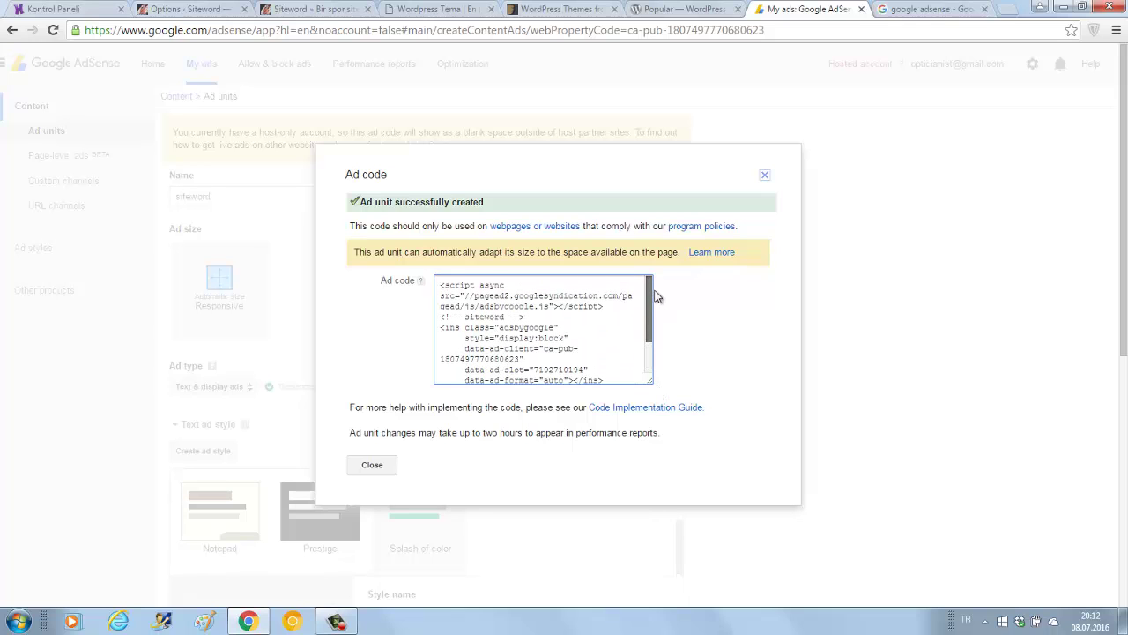
{"action": "left_click_drag", "start_coordinate": [443, 282], "coordinate": [791, 187]}
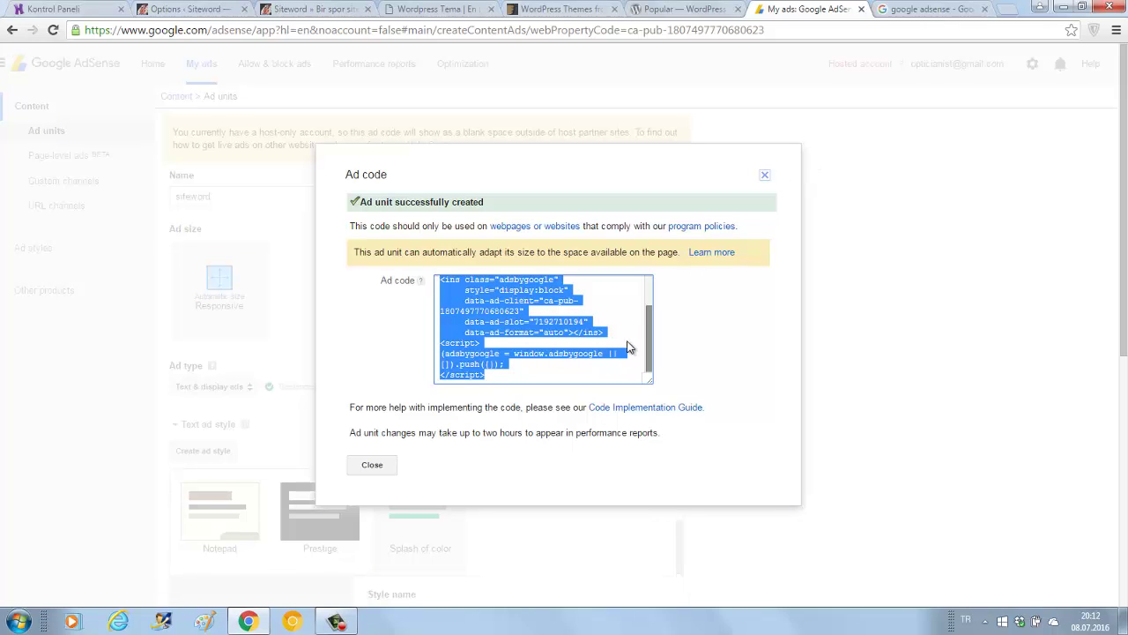
{"action": "left_click", "coordinate": [535, 372]}
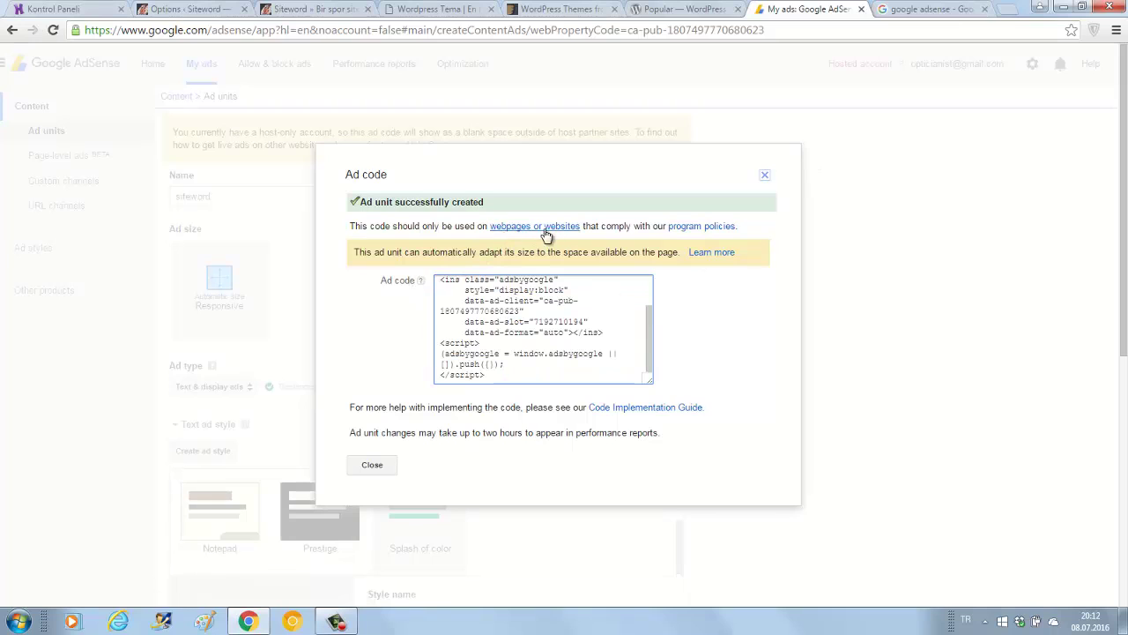
{"action": "left_click_drag", "start_coordinate": [503, 374], "coordinate": [424, 267]}
{"action": "right_click", "coordinate": [503, 321]}
{"action": "left_click", "coordinate": [520, 328]}
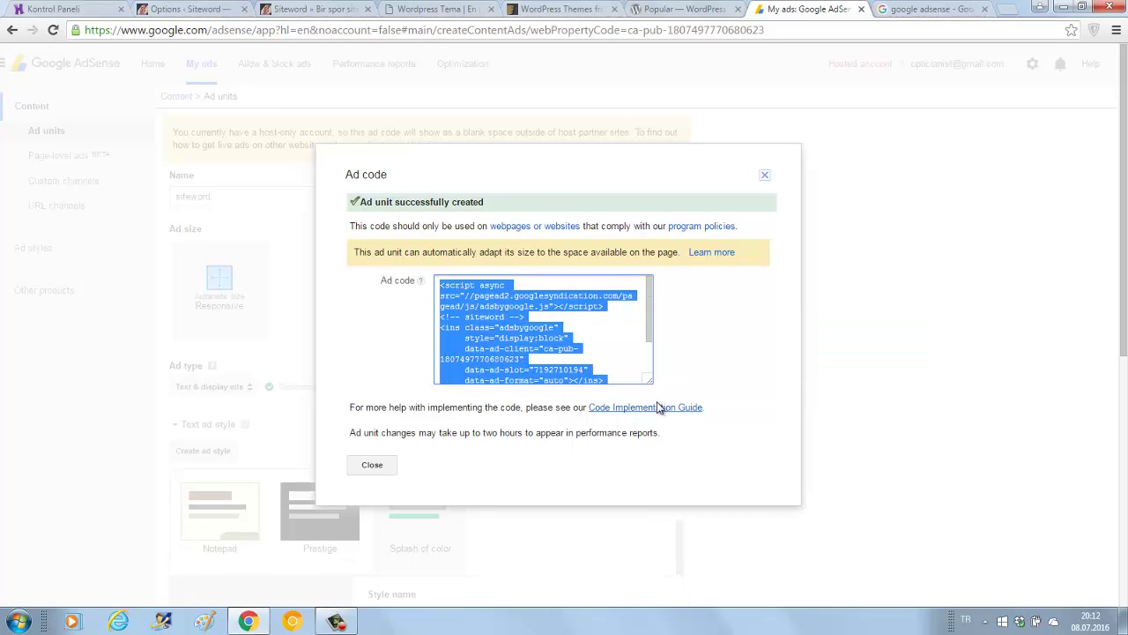
{"action": "left_click", "coordinate": [653, 377]}
{"action": "scroll", "coordinate": [652, 377], "scroll_direction": "down", "scroll_amount": 2}
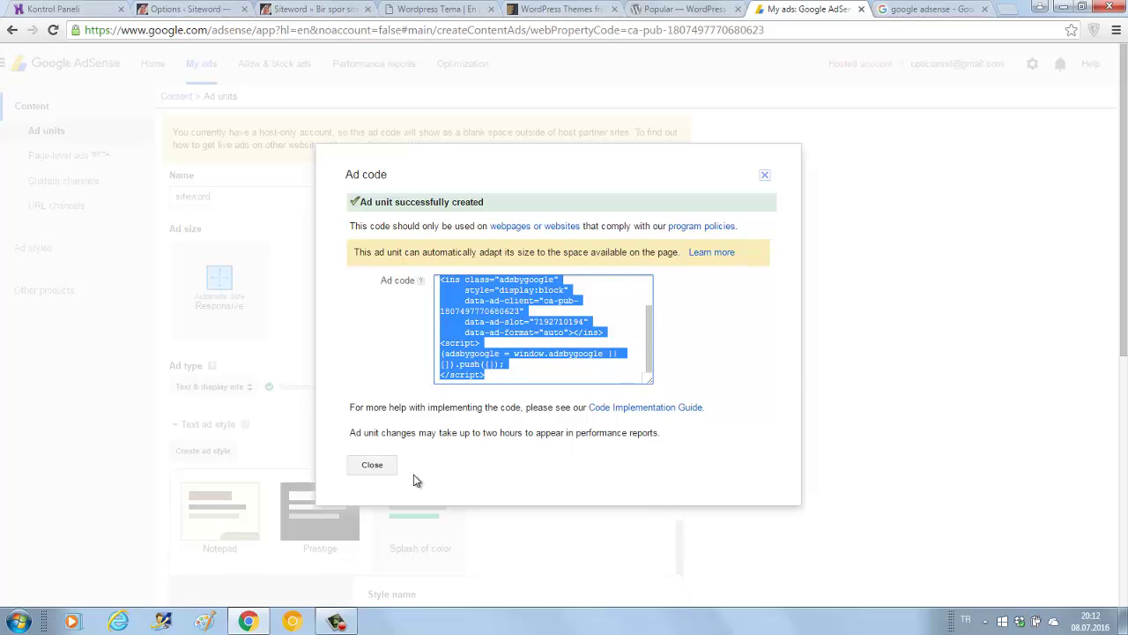
{"action": "left_click", "coordinate": [375, 465]}
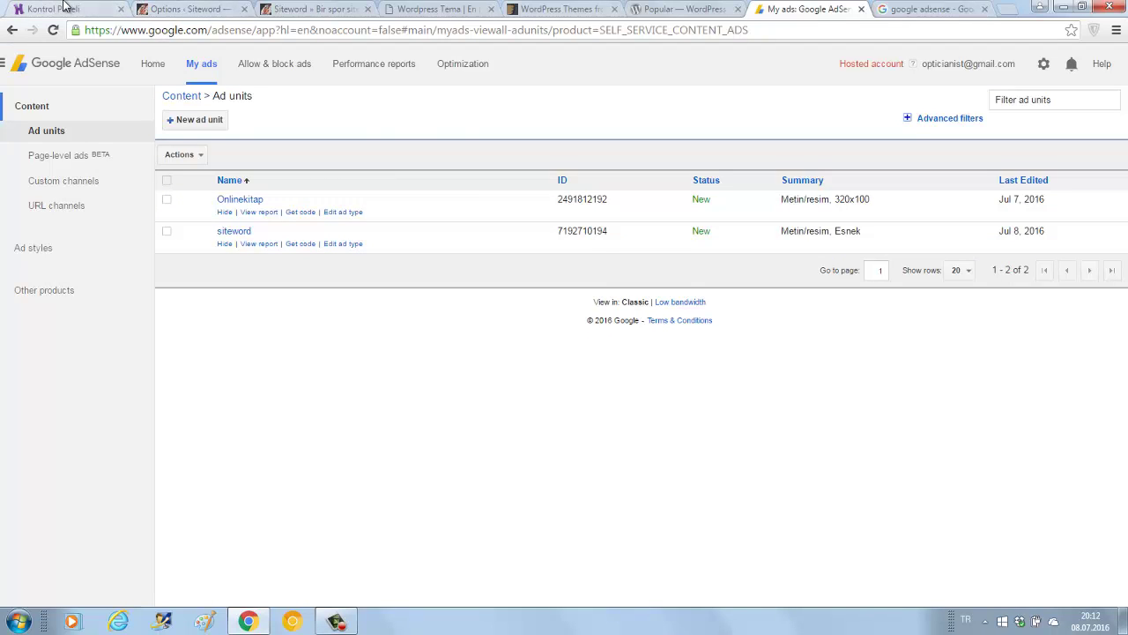
Step: Switch to the WordPress admin's widgets page and add a Metin (text) widget to the Primary Sidebar
{"action": "left_click", "coordinate": [173, 9]}
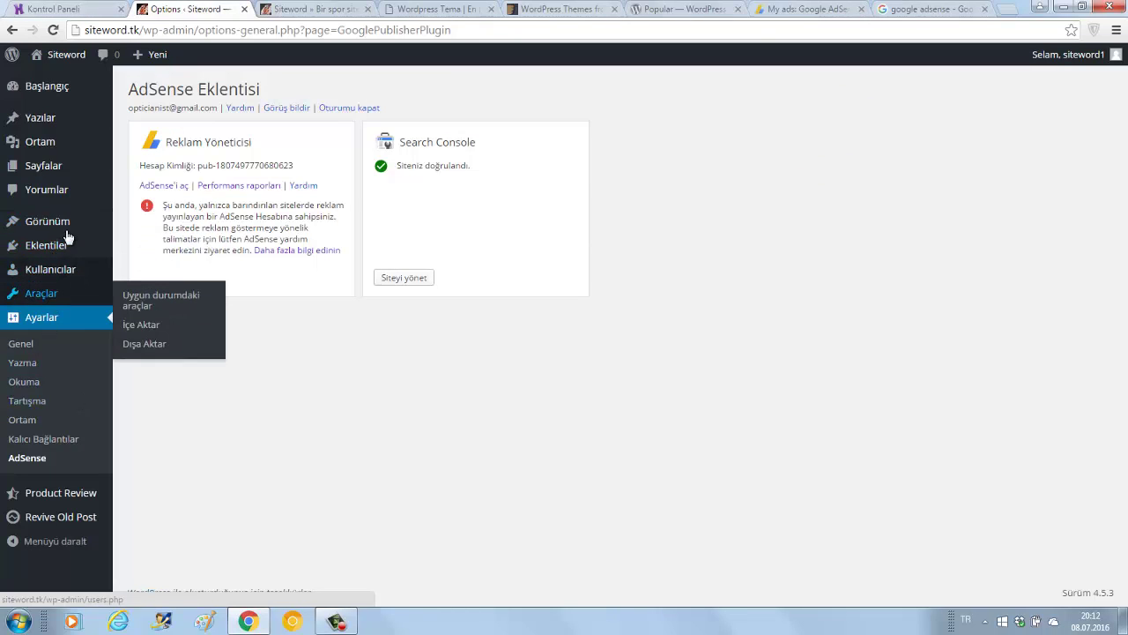
{"action": "mouse_move", "coordinate": [64, 219]}
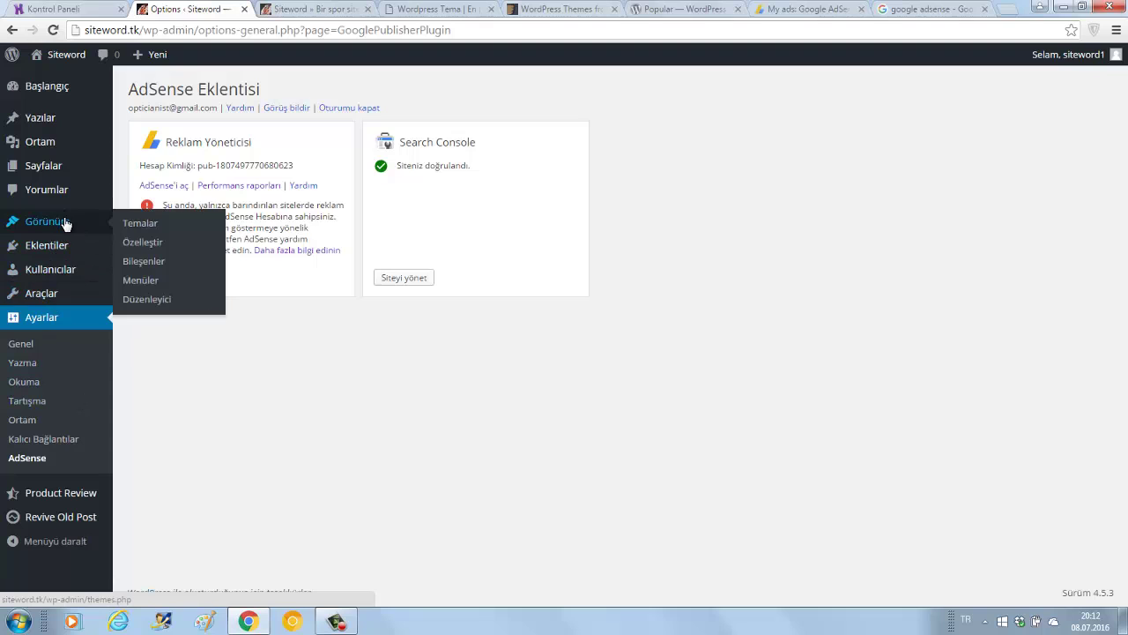
{"action": "left_click", "coordinate": [141, 261]}
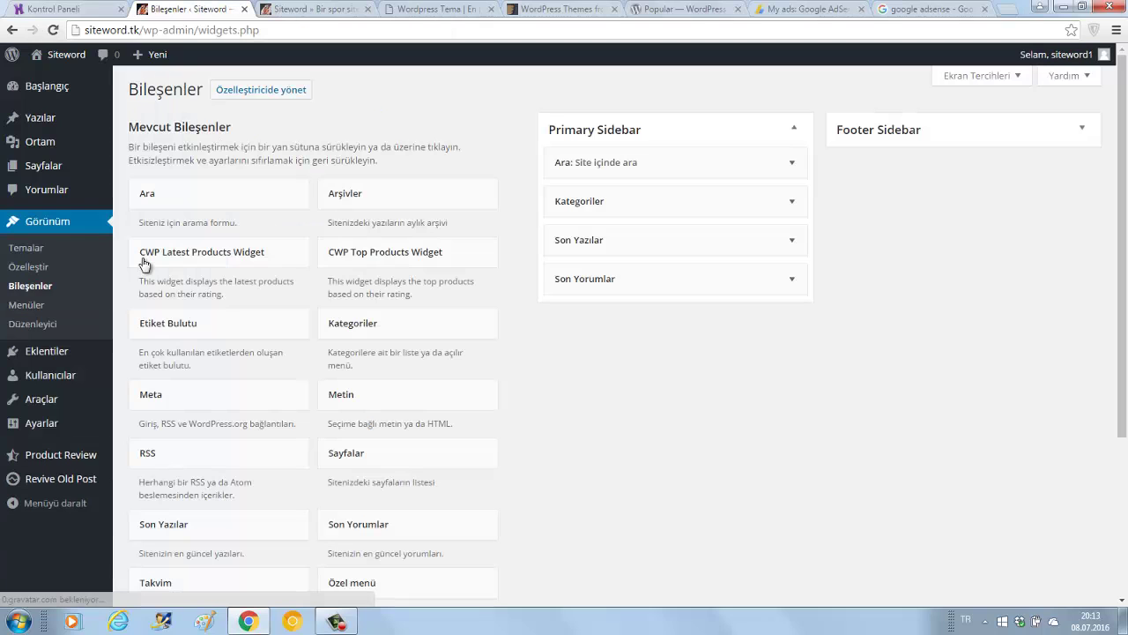
{"action": "scroll", "coordinate": [212, 415], "scroll_direction": "down", "scroll_amount": 3}
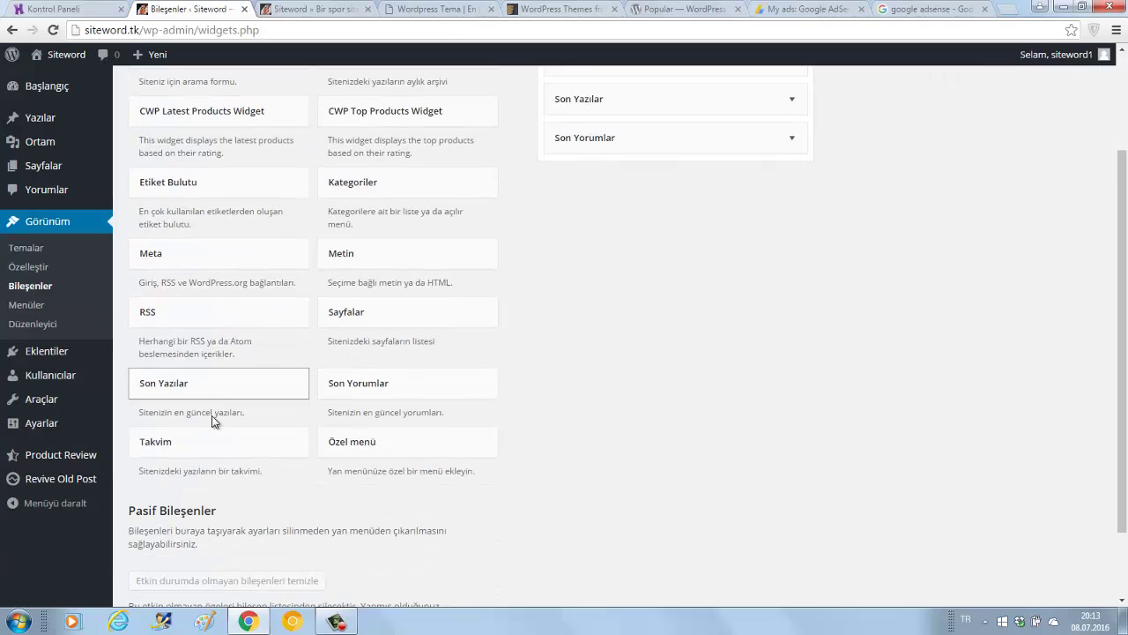
{"action": "left_click", "coordinate": [431, 264]}
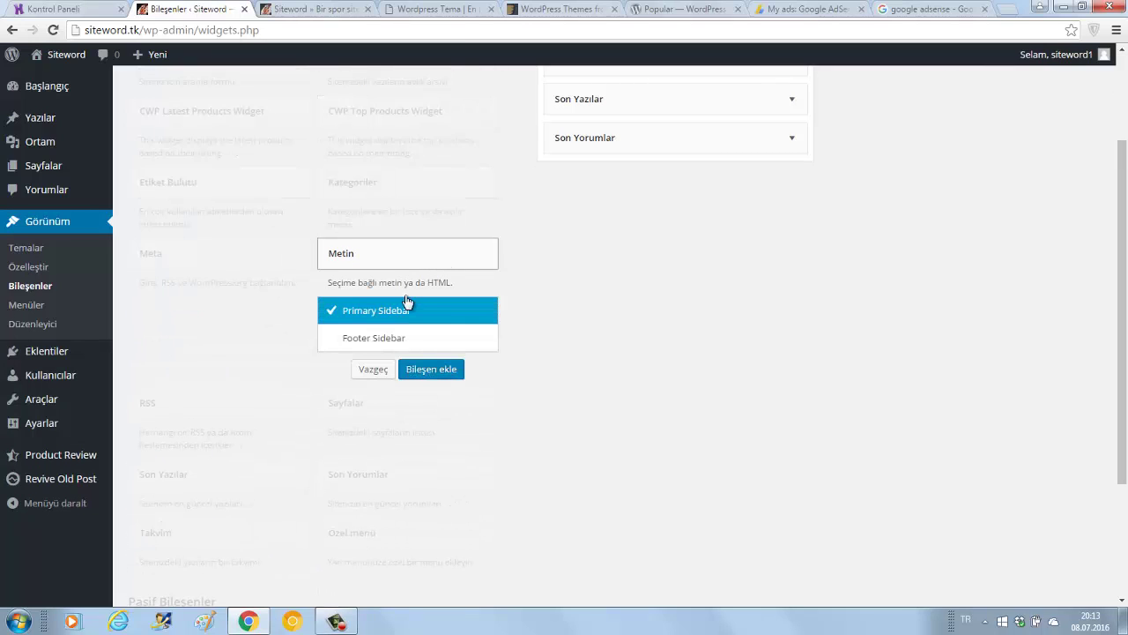
{"action": "left_click", "coordinate": [431, 368]}
Step: Paste the AdSense code into the text widget's content, title it "Adsense Reklam", and save and collapse the widget
{"action": "left_click", "coordinate": [587, 331]}
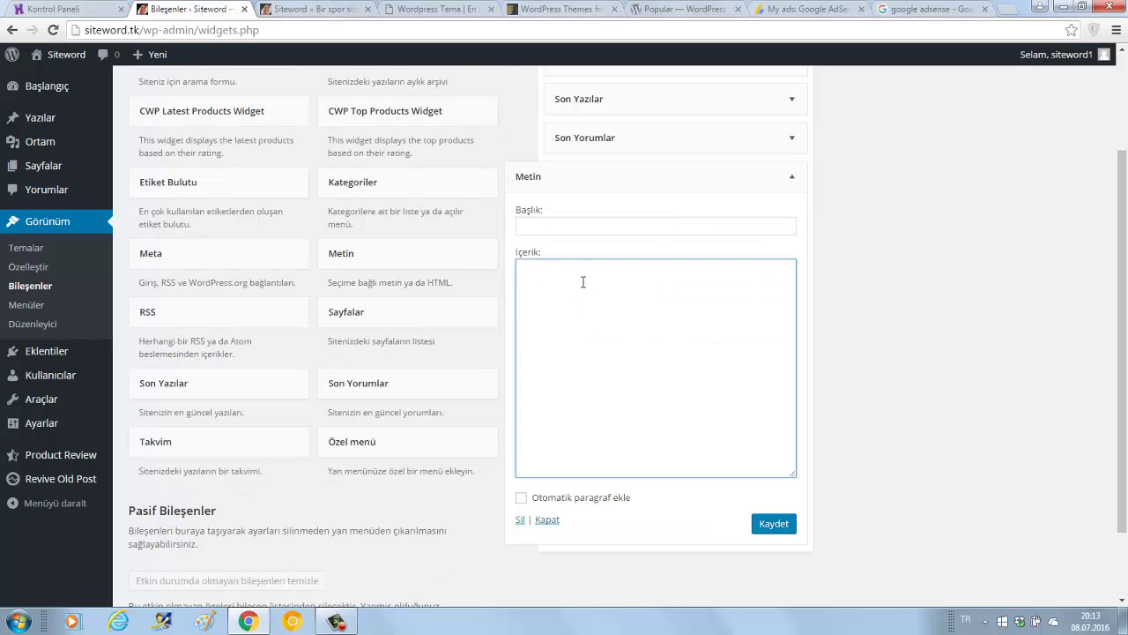
{"action": "key", "text": "ctrl+v"}
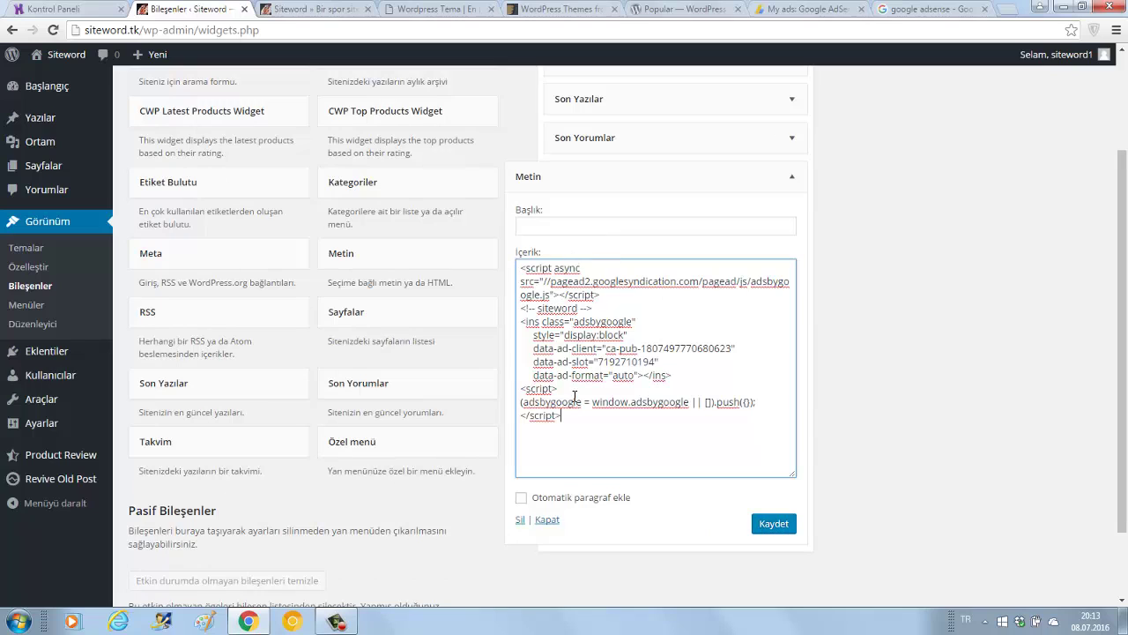
{"action": "left_click", "coordinate": [551, 228]}
{"action": "type", "text": "ads"}
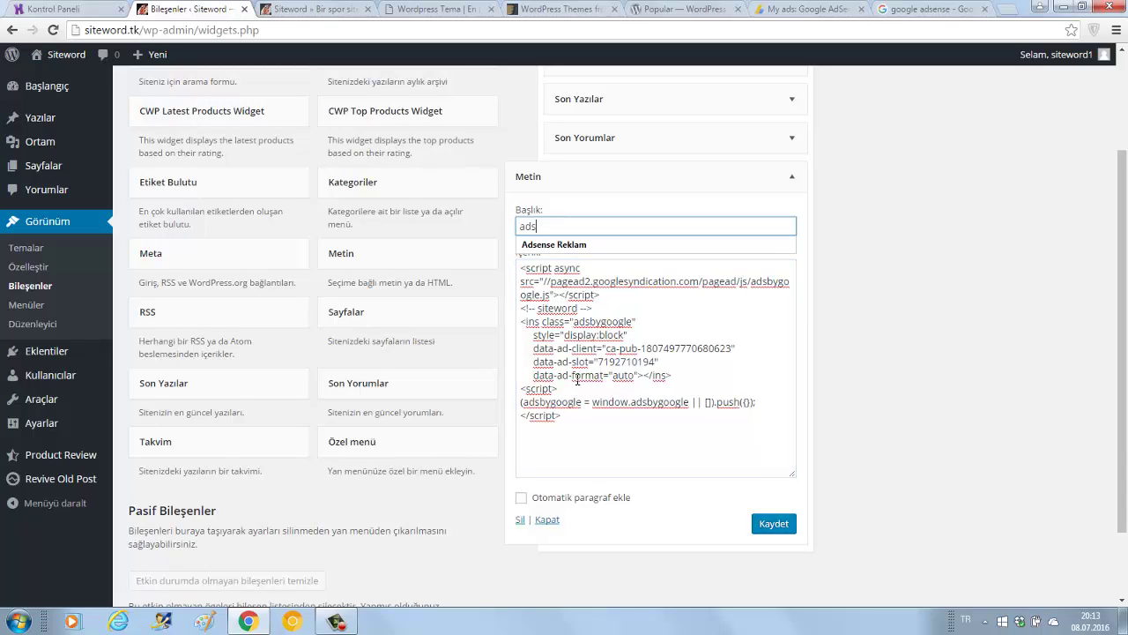
{"action": "left_click", "coordinate": [608, 247]}
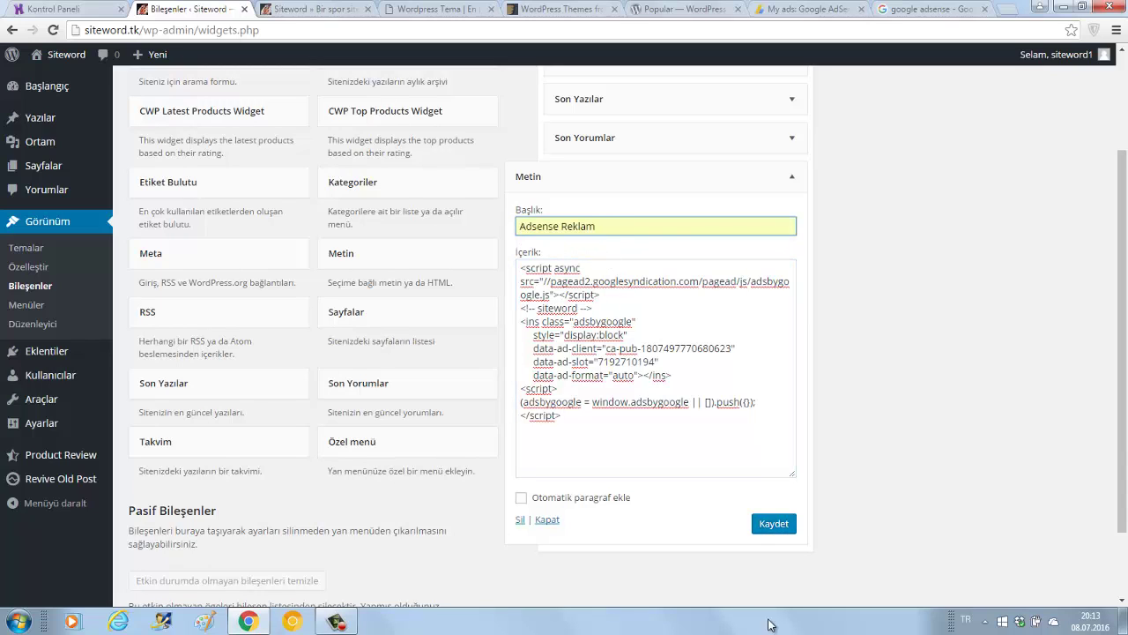
{"action": "left_click", "coordinate": [787, 529]}
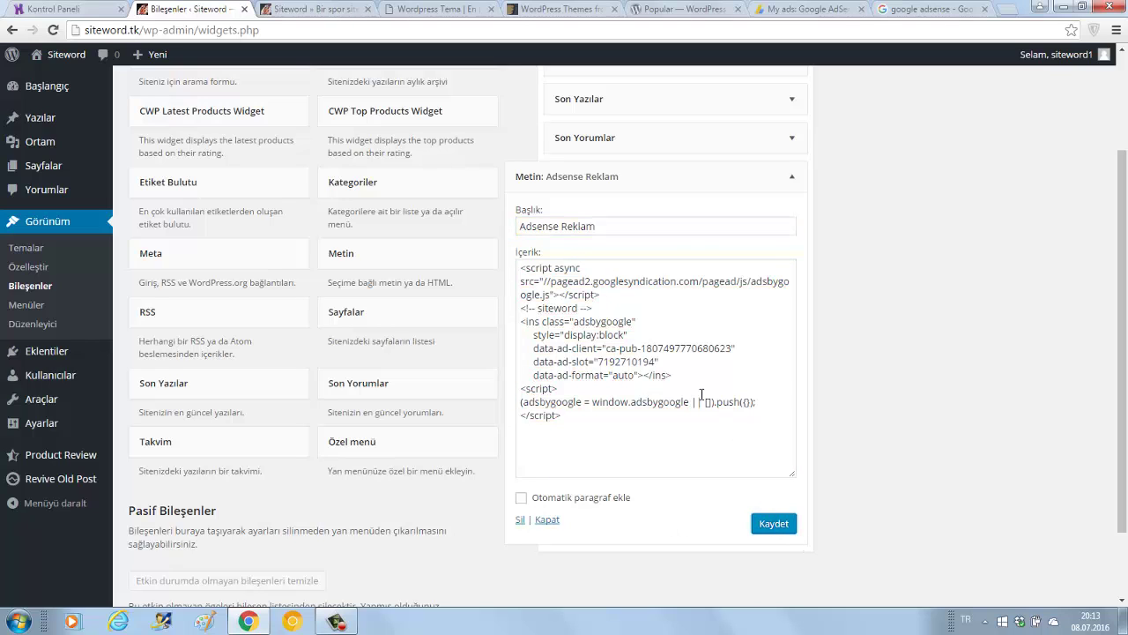
{"action": "left_click", "coordinate": [758, 529]}
{"action": "left_click", "coordinate": [725, 182]}
Step: Move the Adsense Reklam widget above the search widget as the first item of the Primary Sidebar
{"action": "scroll", "coordinate": [873, 419], "scroll_direction": "up", "scroll_amount": 1}
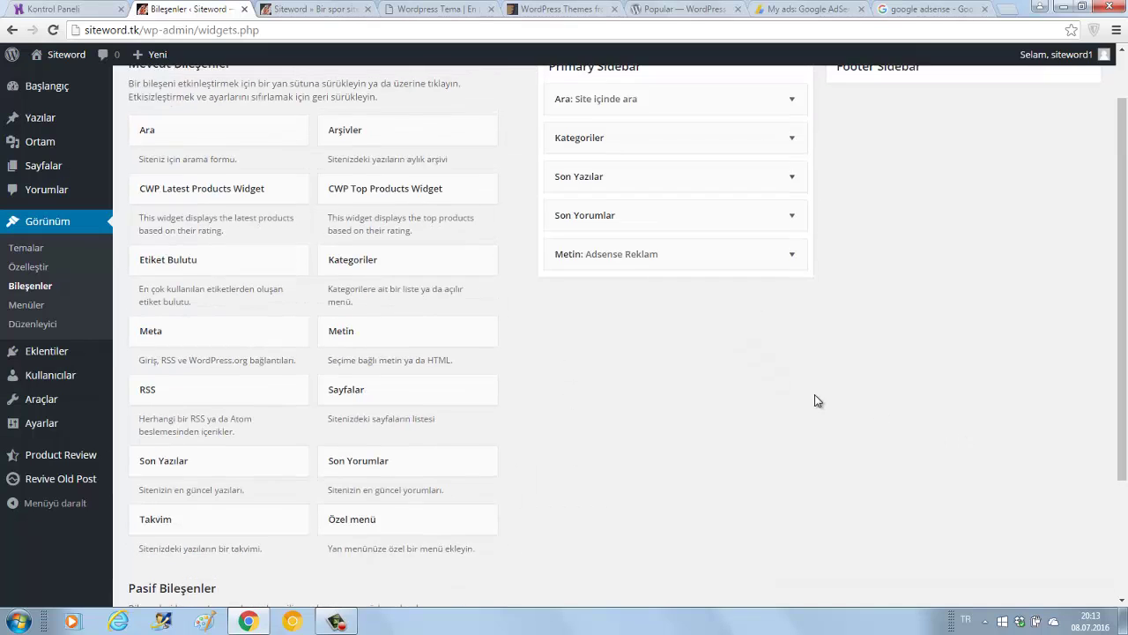
{"action": "scroll", "coordinate": [814, 401], "scroll_direction": "up", "scroll_amount": 1}
{"action": "left_click_drag", "start_coordinate": [684, 328], "coordinate": [649, 165]}
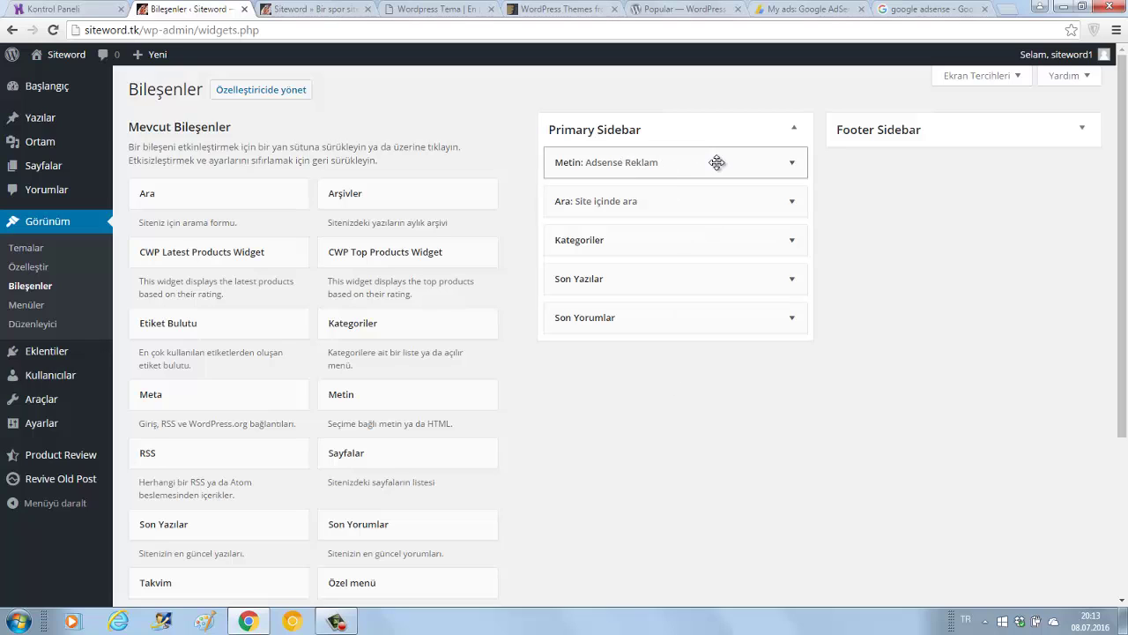
Step: Reload the siteword.tk home page and check the Adsense Reklam area in its sidebar
{"action": "left_click", "coordinate": [265, 11]}
{"action": "left_click", "coordinate": [167, 27]}
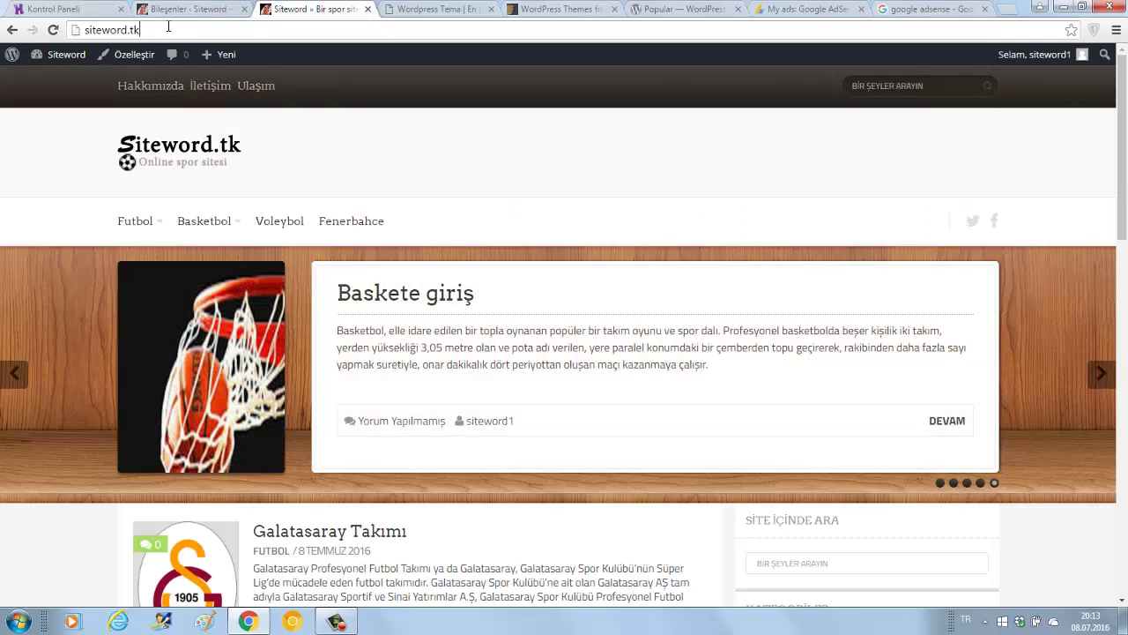
{"action": "key", "text": "Return"}
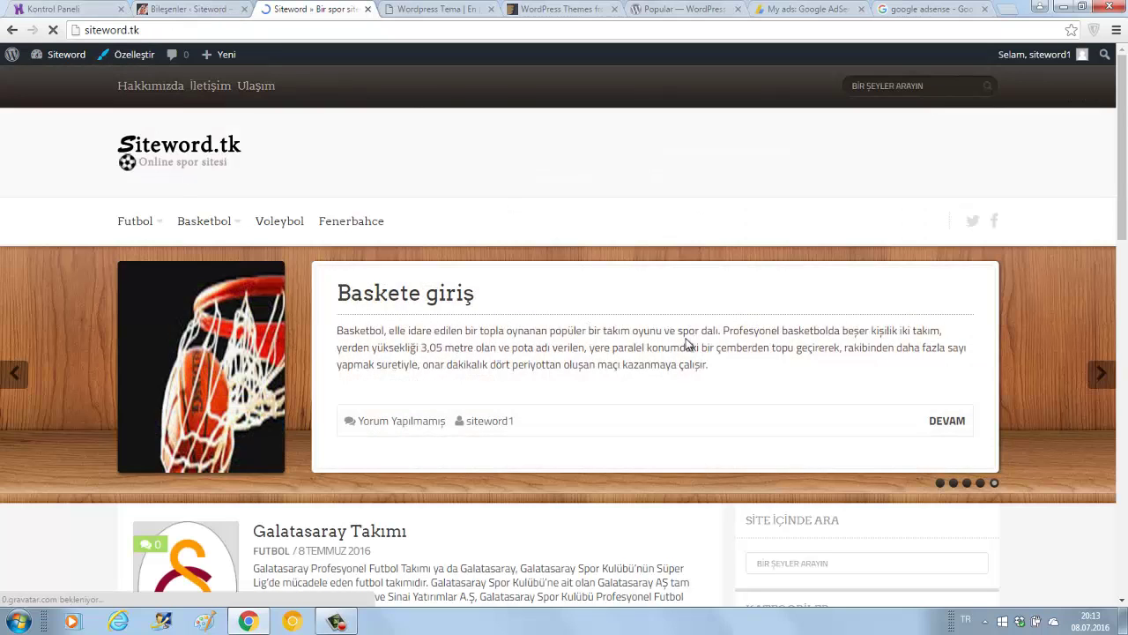
{"action": "scroll", "coordinate": [758, 399], "scroll_direction": "down", "scroll_amount": 4}
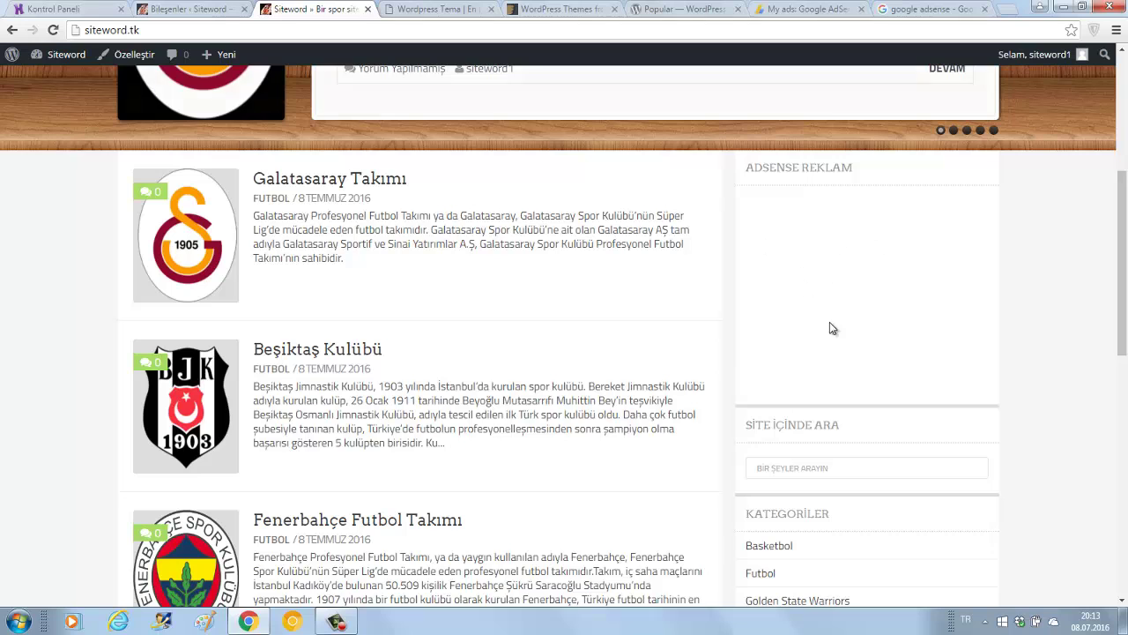
Step: Look over the siteword.tk home page, checking the post slider, the post list and the sidebar with its Adsense Reklam area
{"action": "left_click_drag", "start_coordinate": [1126, 238], "coordinate": [695, 231]}
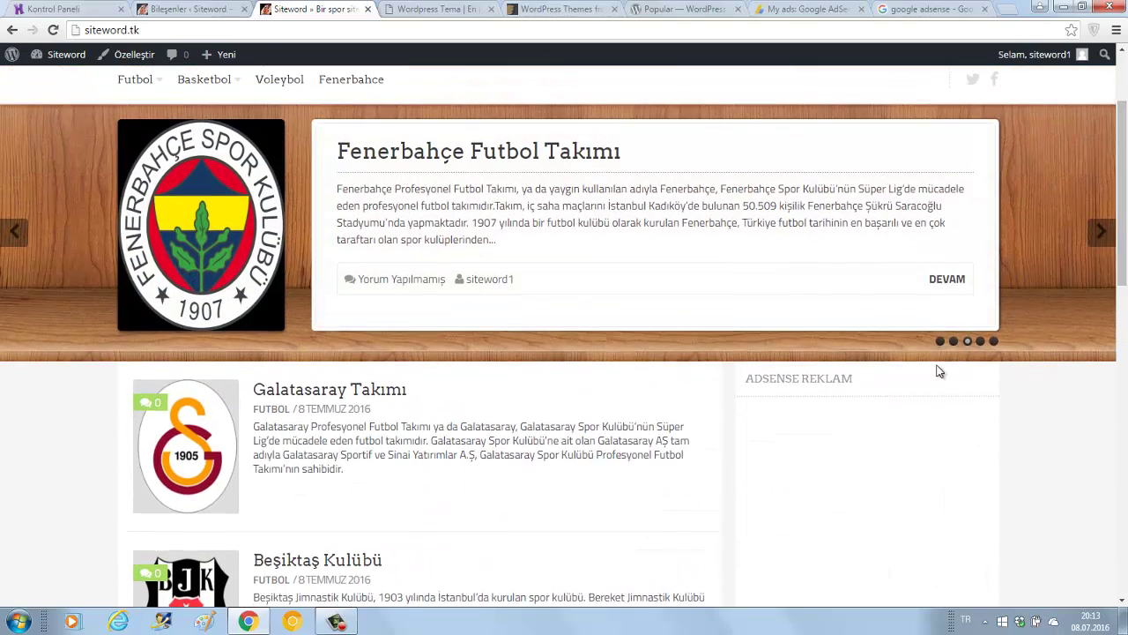
{"action": "scroll", "coordinate": [410, 355], "scroll_direction": "down", "scroll_amount": 5}
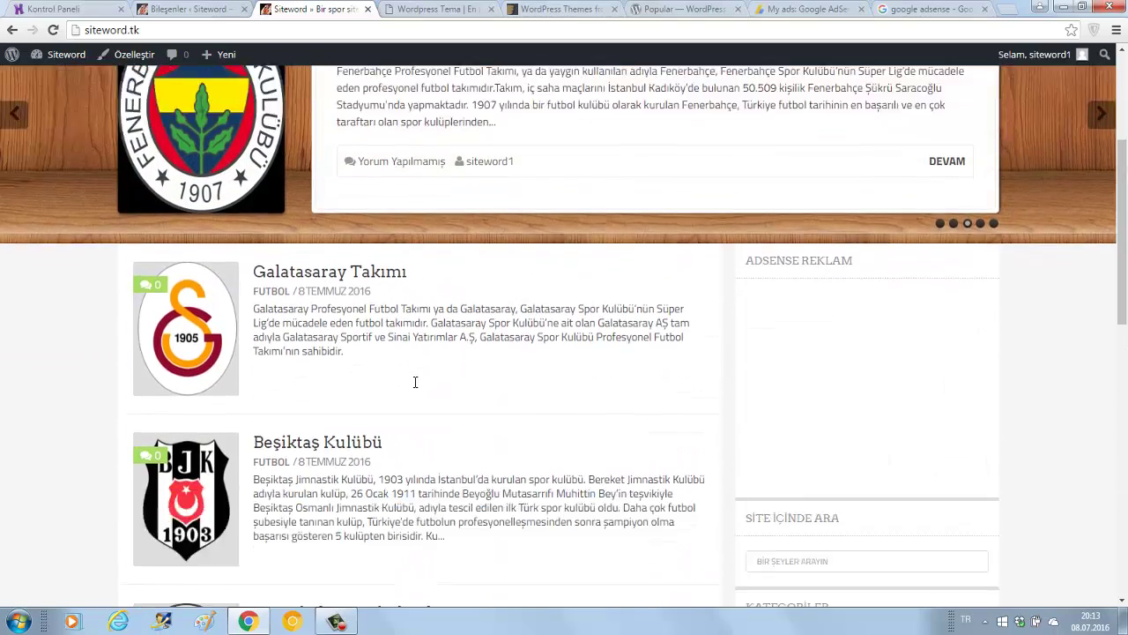
{"action": "scroll", "coordinate": [590, 261], "scroll_direction": "up", "scroll_amount": 6}
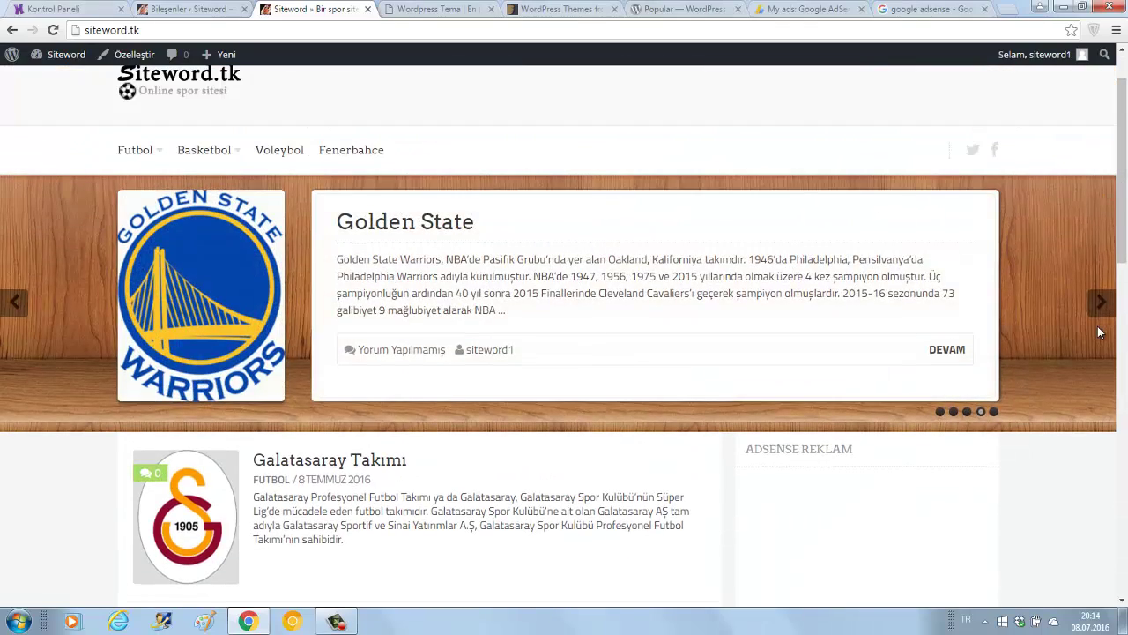
{"action": "scroll", "coordinate": [987, 365], "scroll_direction": "down", "scroll_amount": 5}
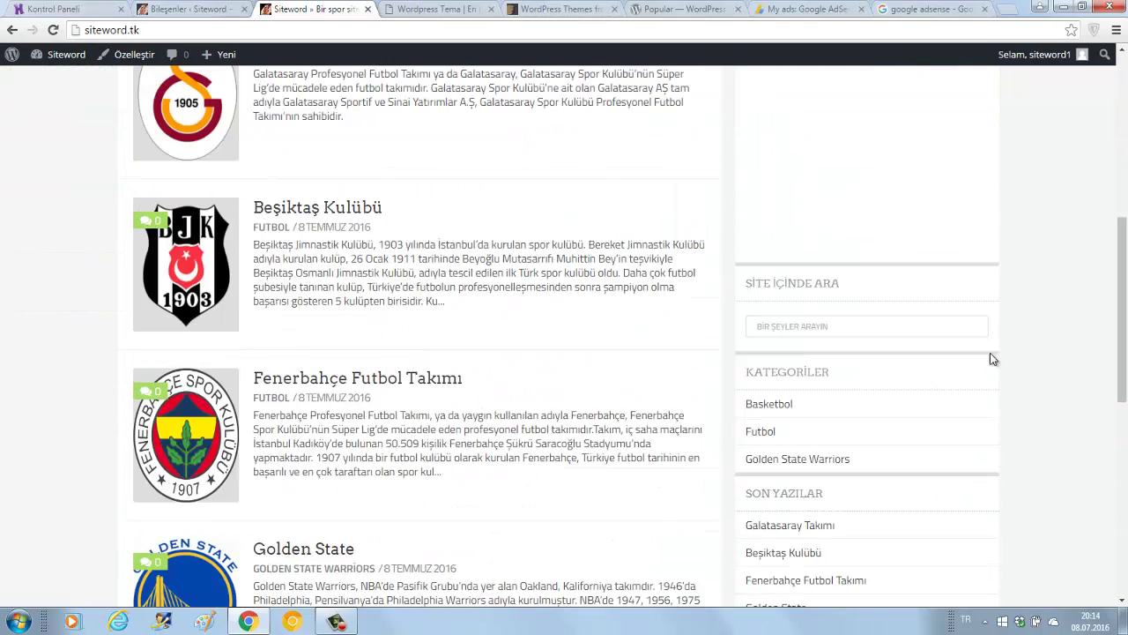
{"action": "left_click_drag", "start_coordinate": [1120, 481], "coordinate": [965, 232]}
{"action": "scroll", "coordinate": [643, 406], "scroll_direction": "down", "scroll_amount": 7}
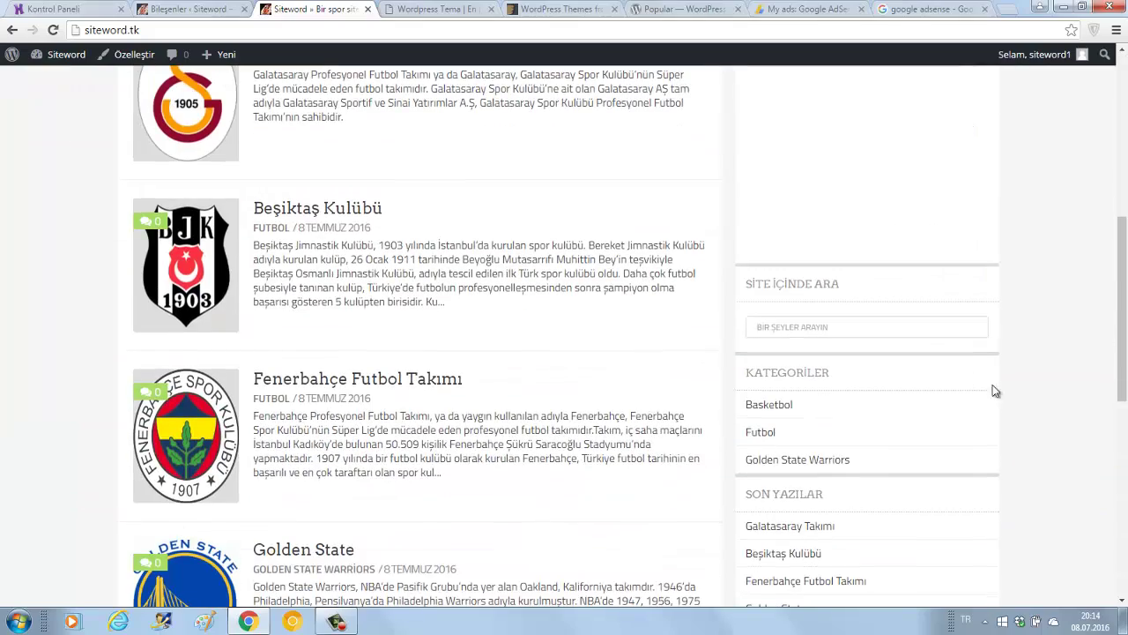
{"action": "scroll", "coordinate": [868, 436], "scroll_direction": "down", "scroll_amount": 4}
{"action": "scroll", "coordinate": [868, 435], "scroll_direction": "up", "scroll_amount": 7}
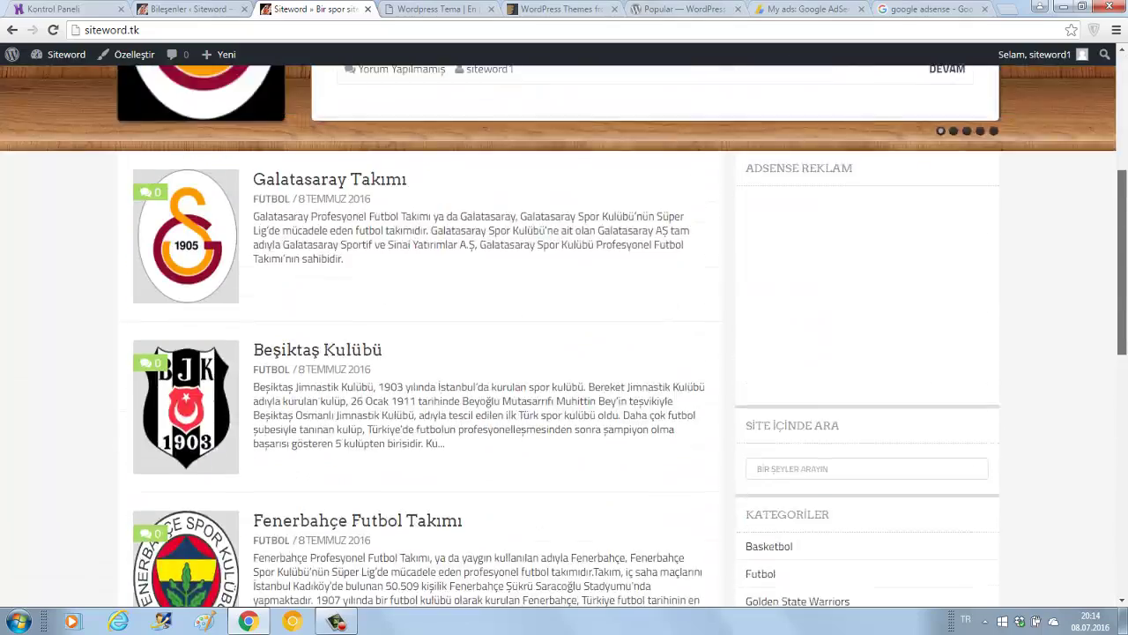
{"action": "scroll", "coordinate": [611, 422], "scroll_direction": "up", "scroll_amount": 3}
{"action": "scroll", "coordinate": [599, 425], "scroll_direction": "down", "scroll_amount": 6}
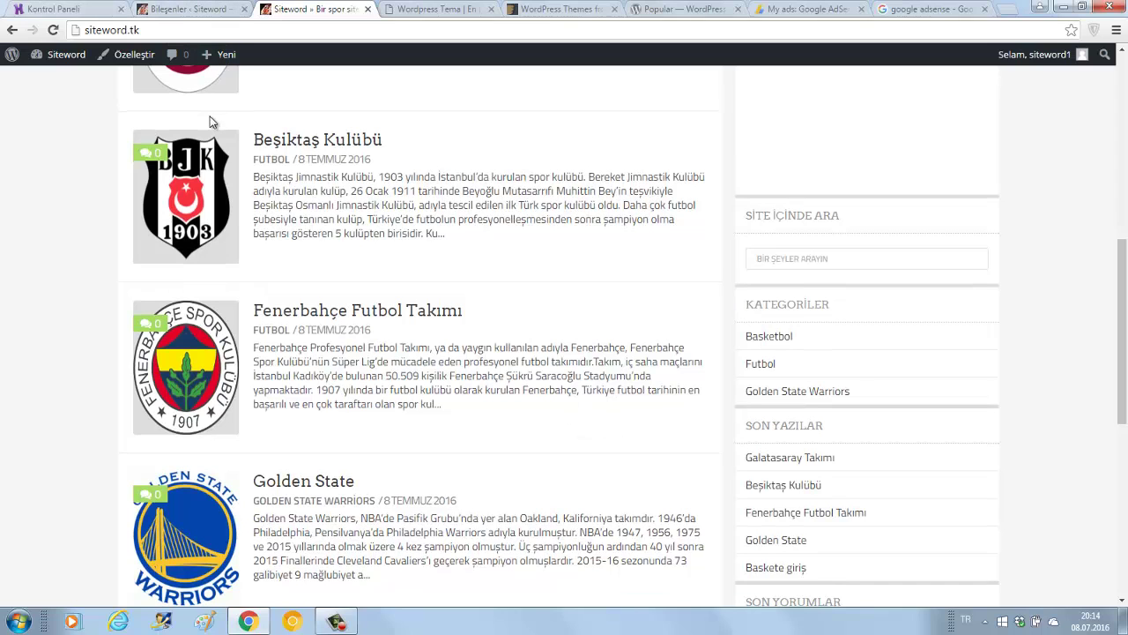
Step: Switch back to the WordPress admin's Bileşenler (widgets) page
{"action": "left_click", "coordinate": [192, 11]}
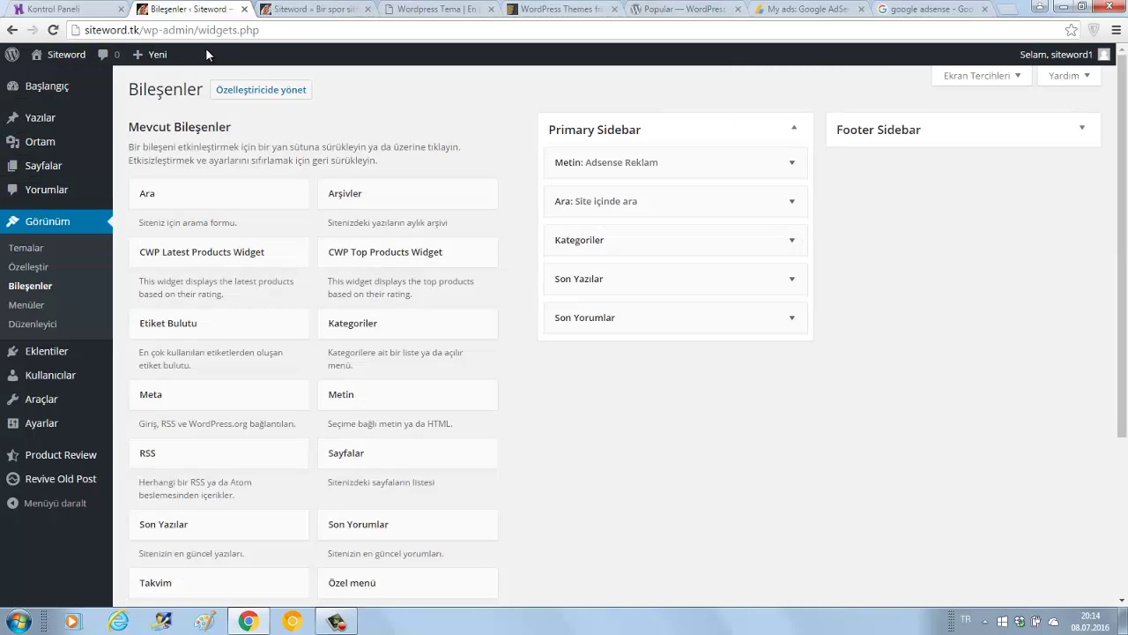